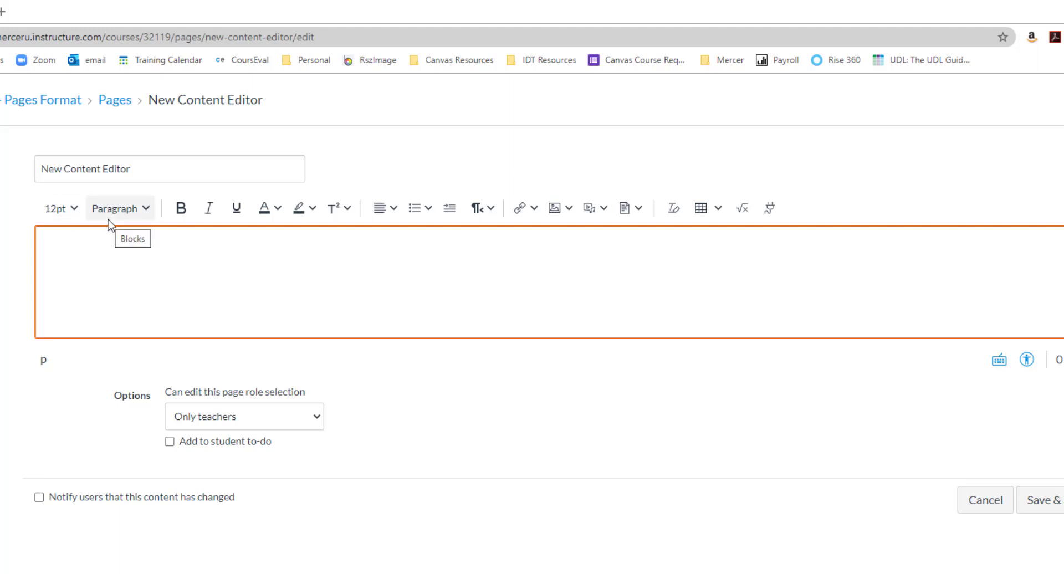
click(75, 212)
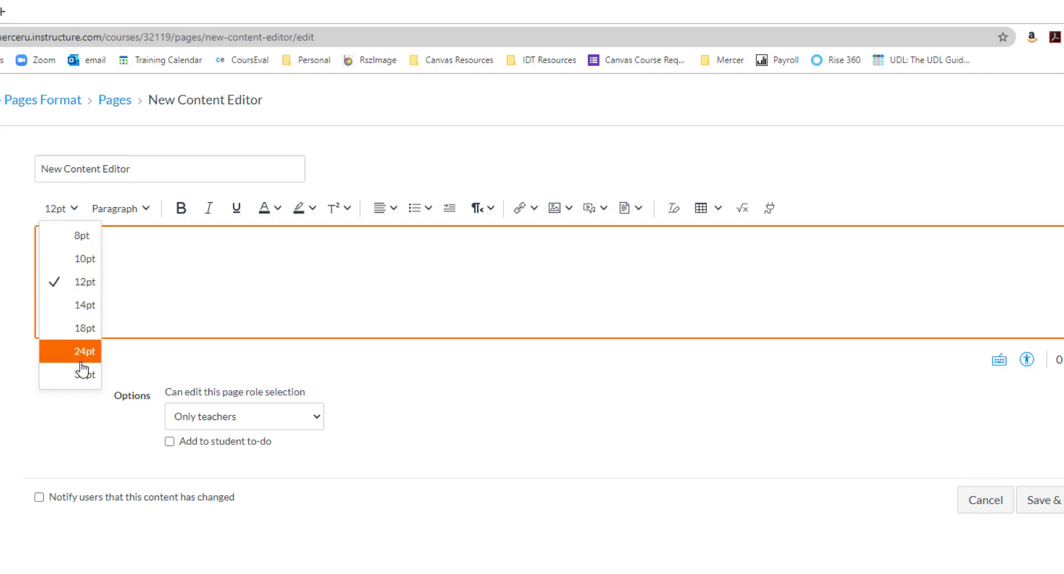
click(147, 214)
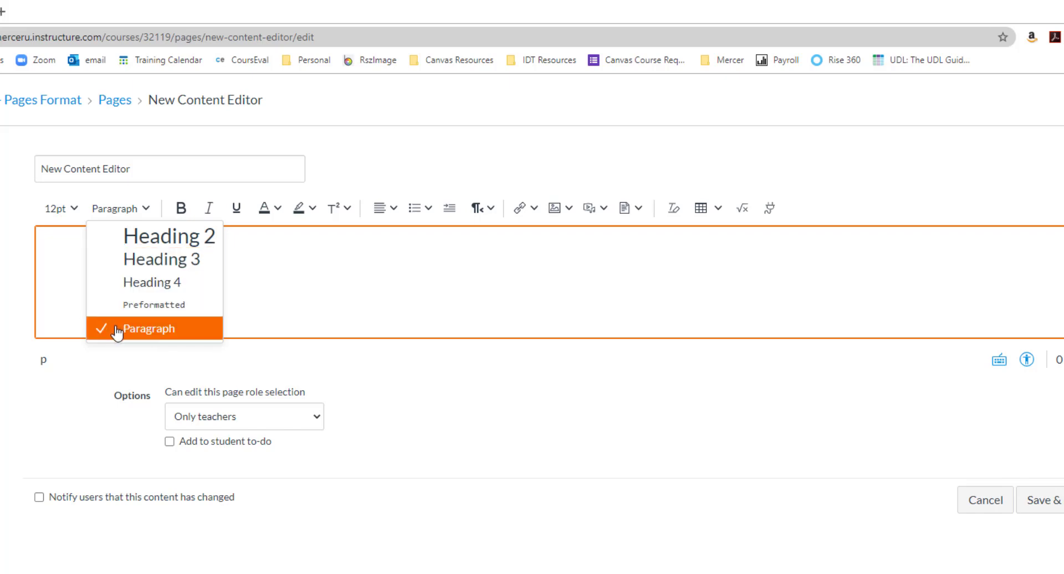
click(65, 286)
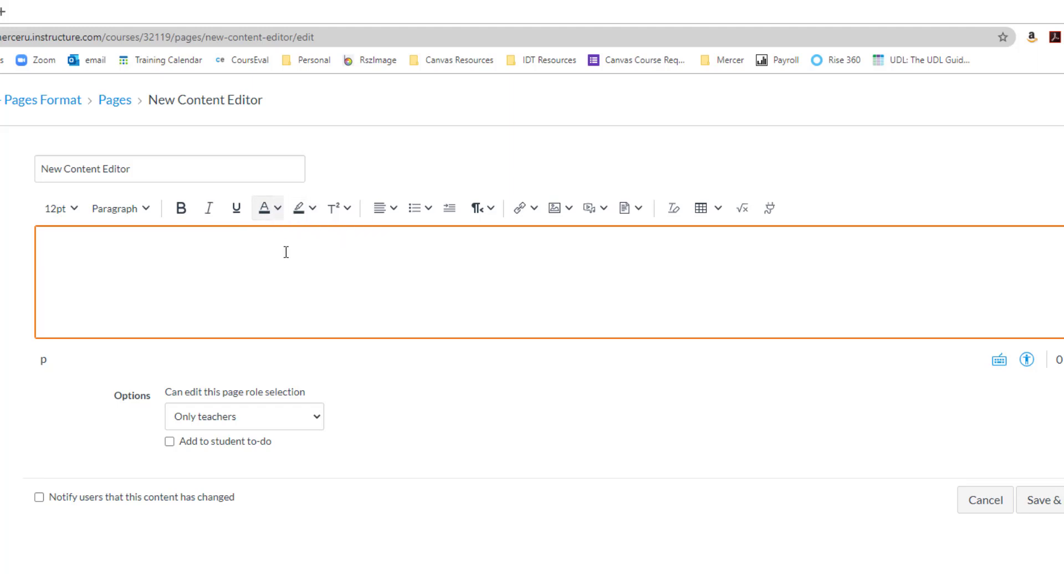
Step: Set a custom text color of RGB 203, 83, 7 for the page body and save it
click(277, 211)
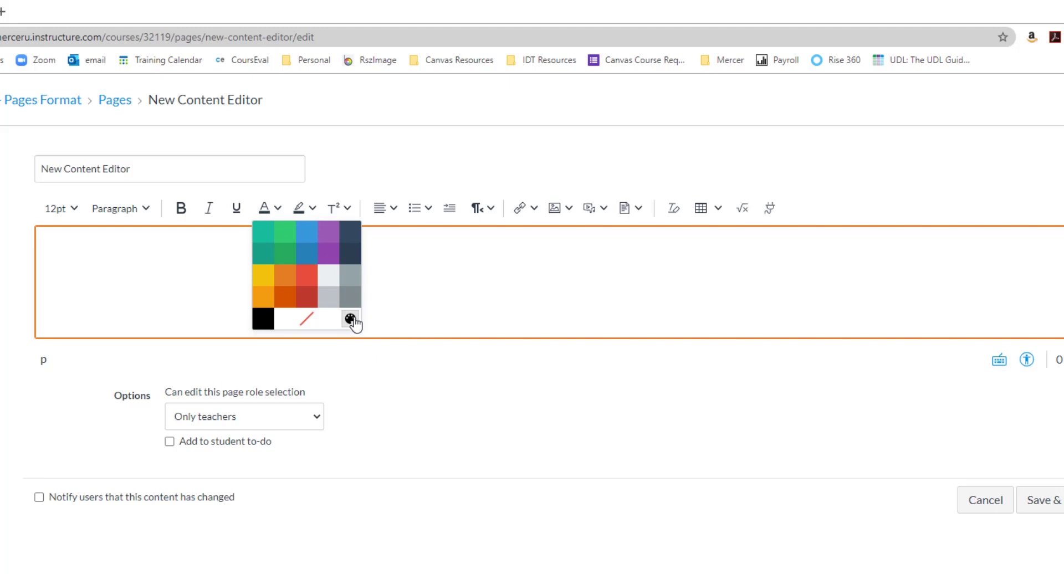
click(351, 319)
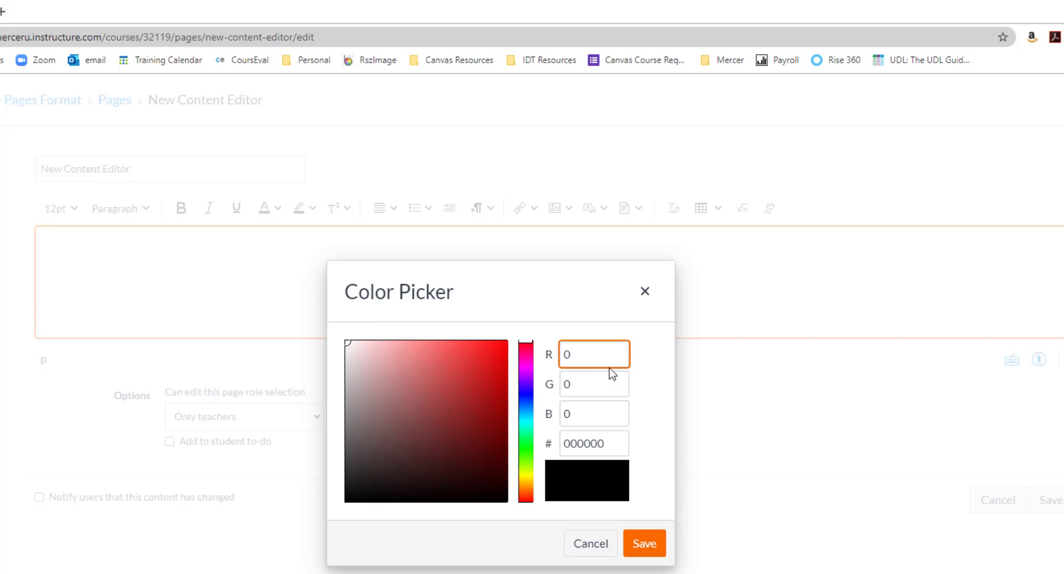
key(BackSpace)
text(203)
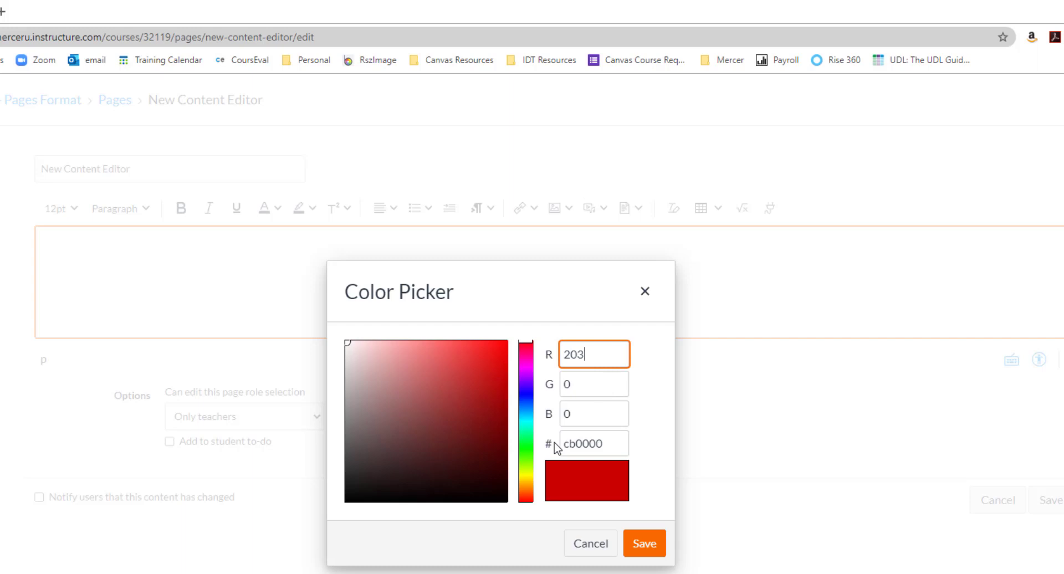
click(584, 390)
key(BackSpace)
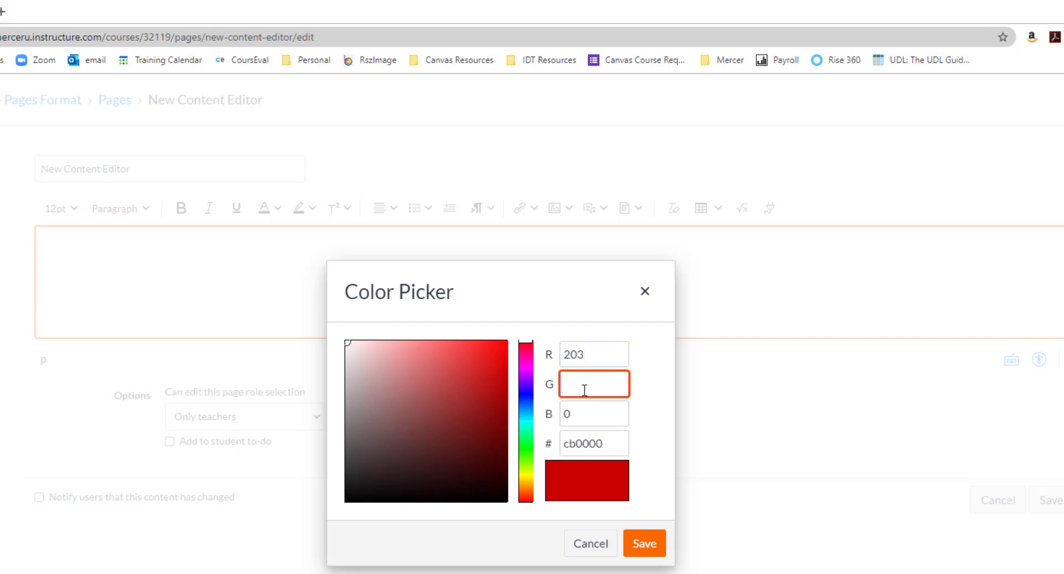
text(83)
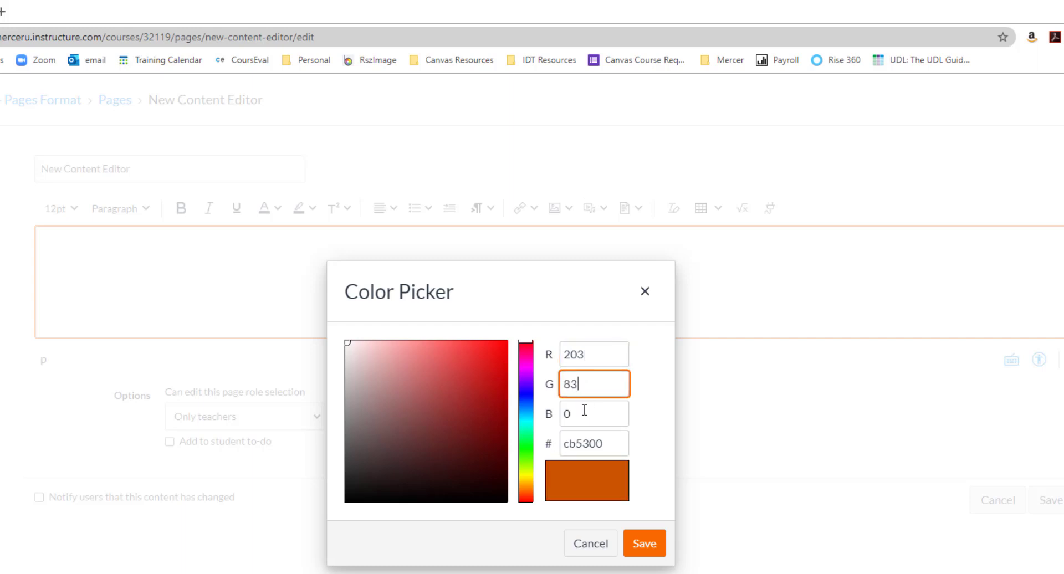
click(584, 410)
key(BackSpace)
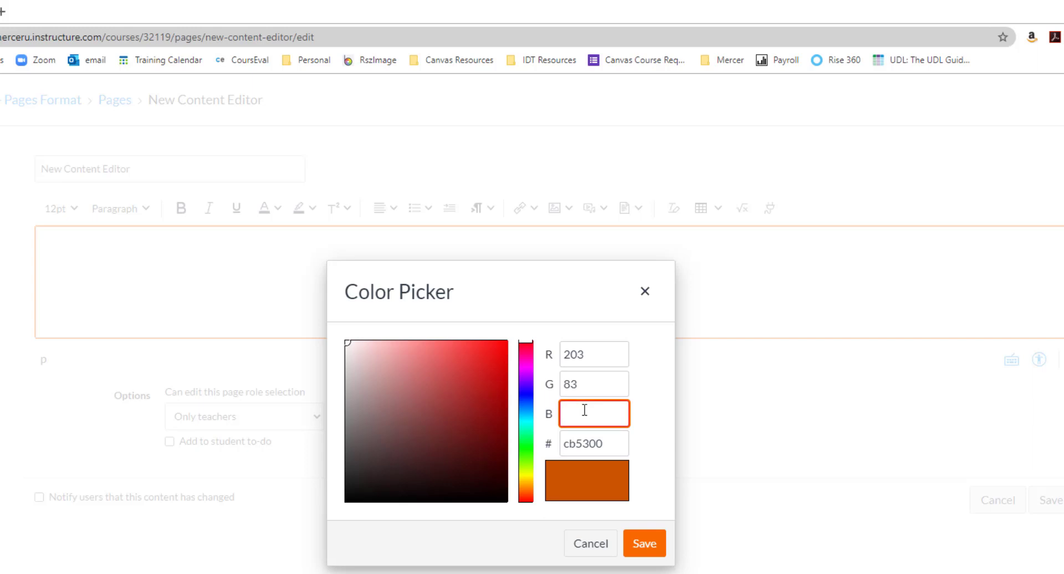
text(7)
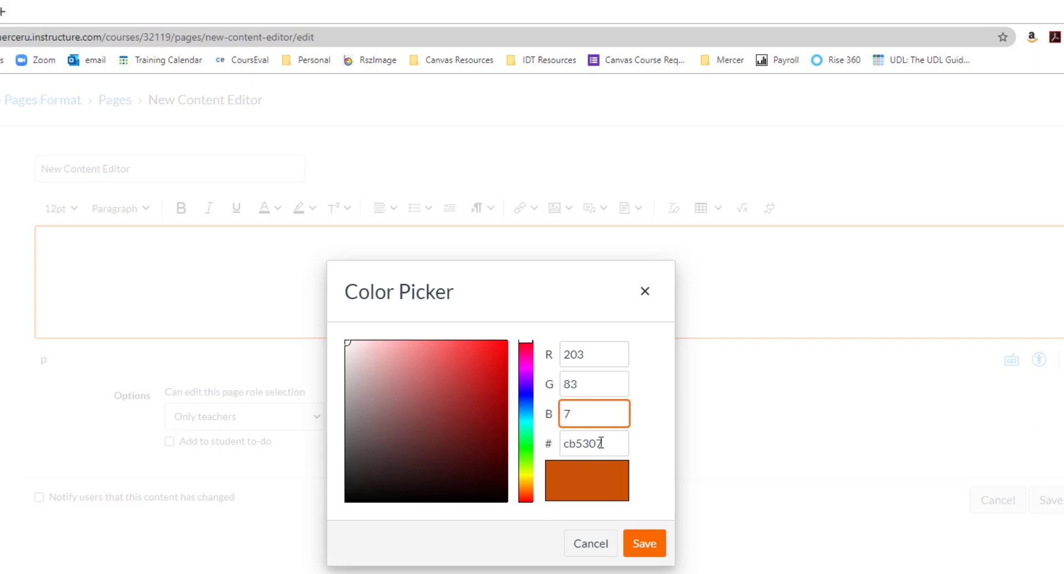
drag(601, 444, 563, 444)
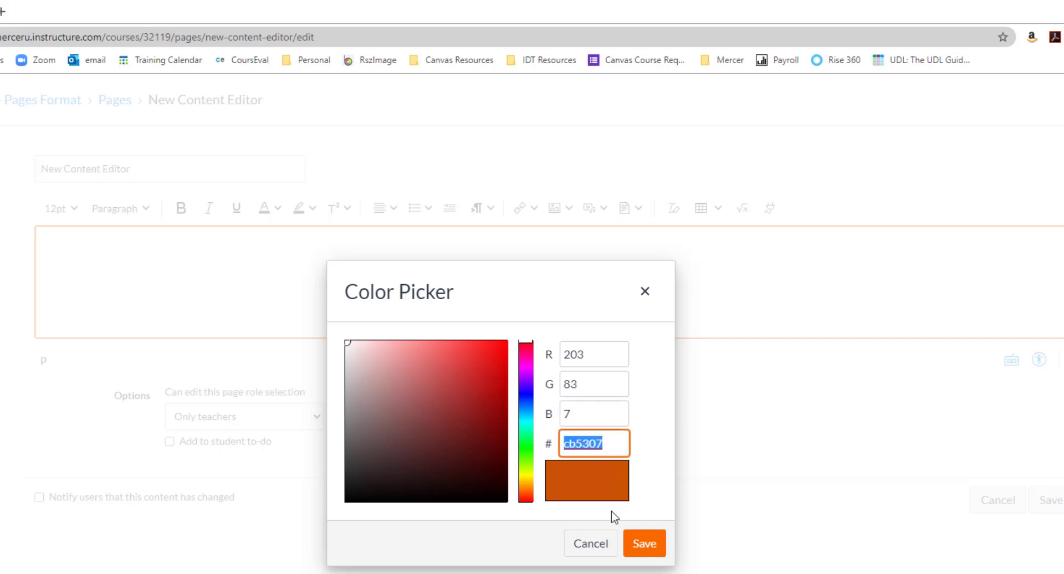
click(643, 545)
Step: Write the sample text "Mercer Orange" in the page body and delete it
text(s)
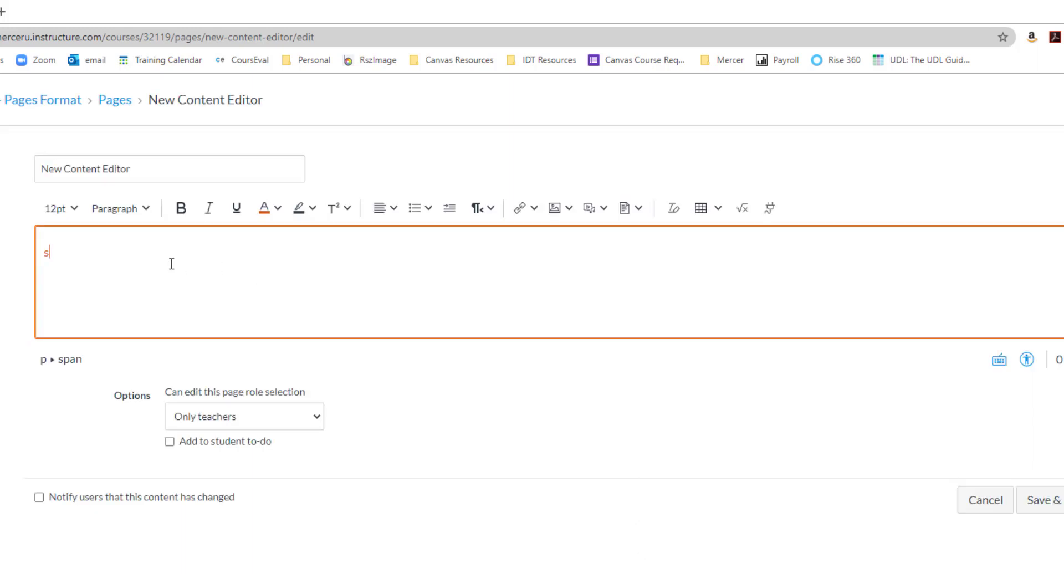
text(w)
key(BackSpace)
key(BackSpace)
text(Mercer )
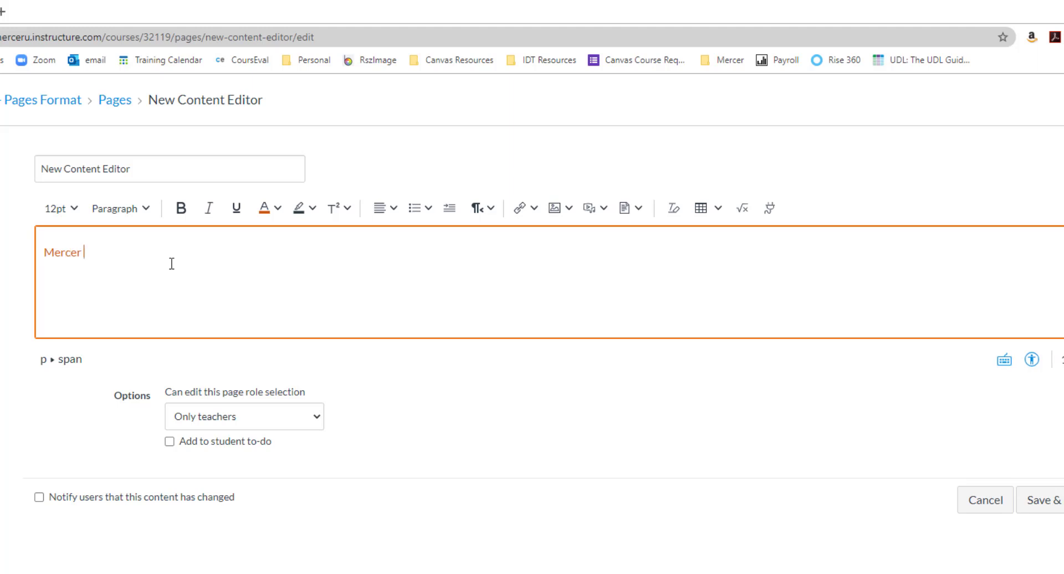
text(Orange)
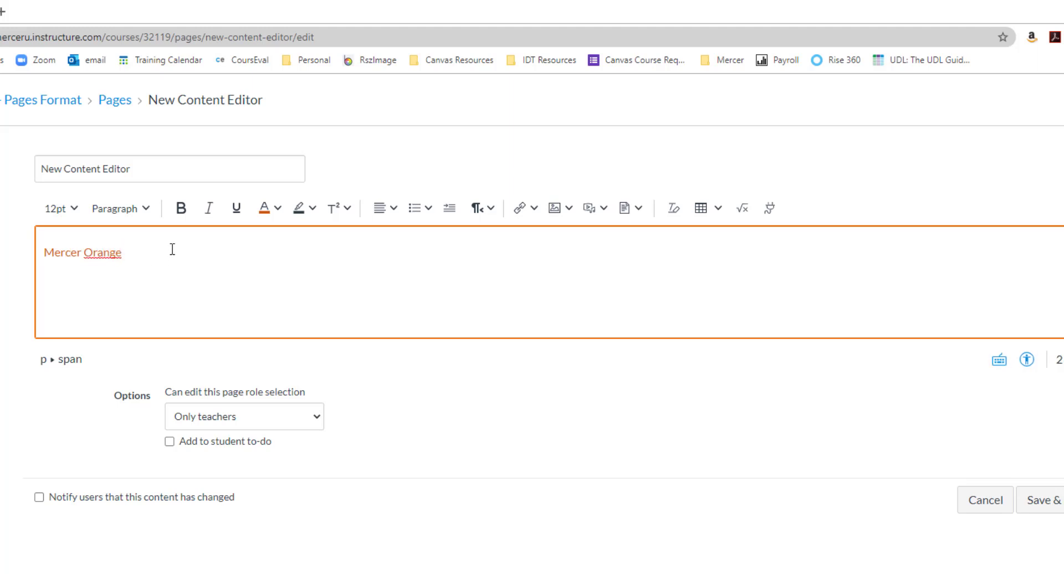
drag(135, 258, 43, 232)
key(BackSpace)
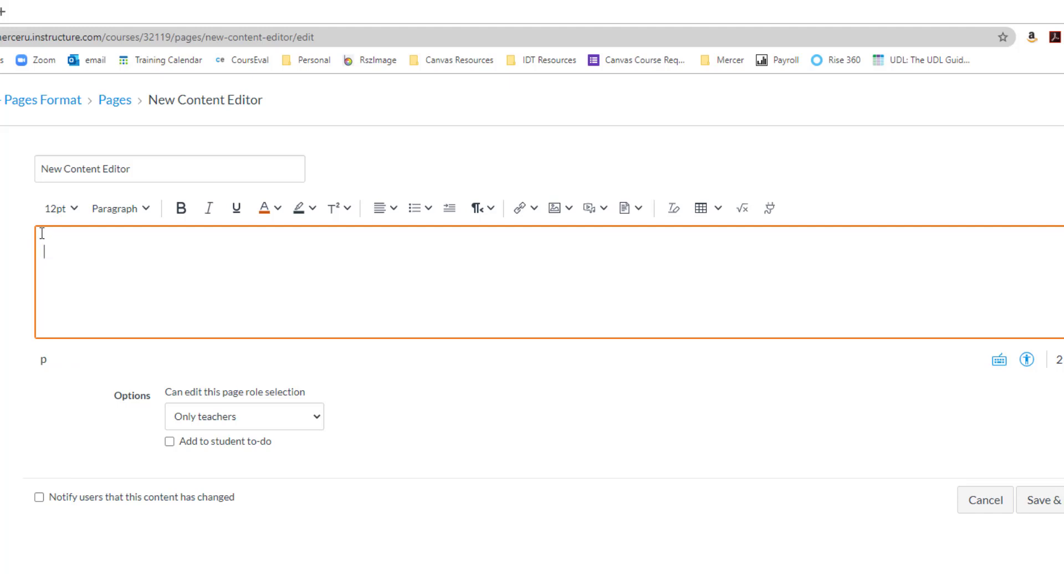
click(278, 210)
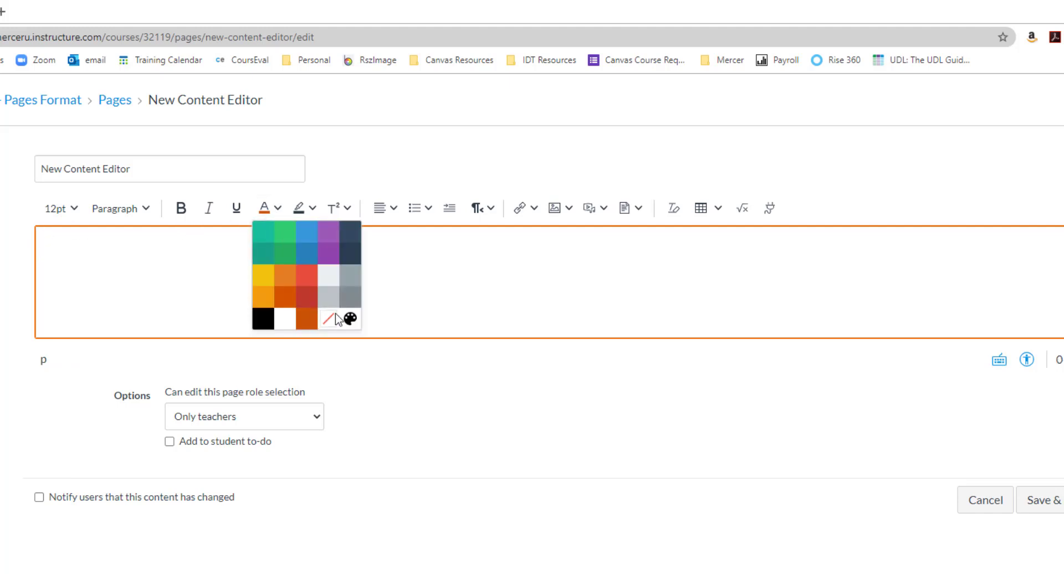
click(350, 317)
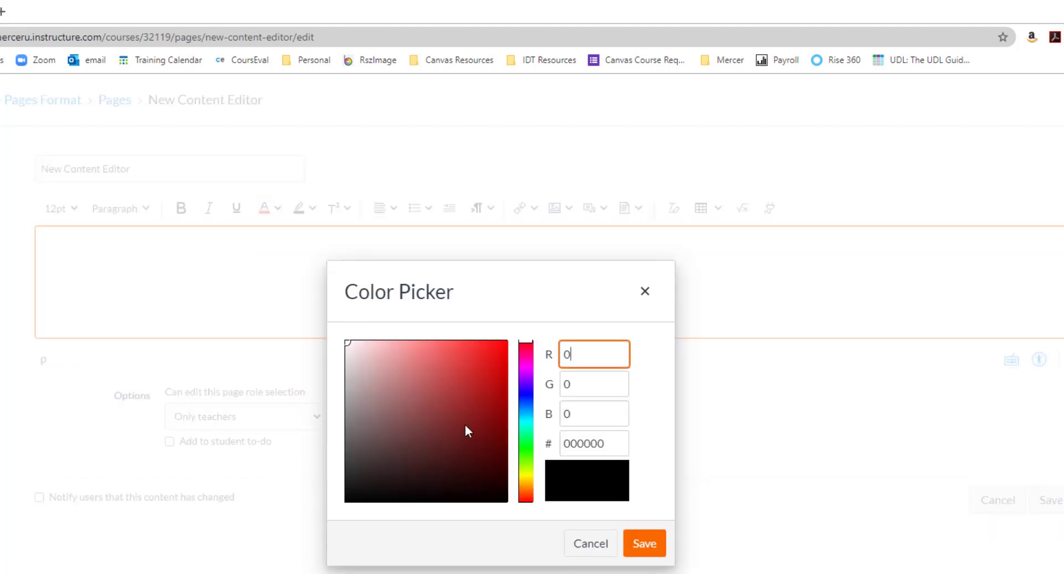
mouse_move(466, 426)
mouse_down()
mouse_move(485, 399)
mouse_move(491, 418)
mouse_move(443, 444)
mouse_move(475, 470)
mouse_up()
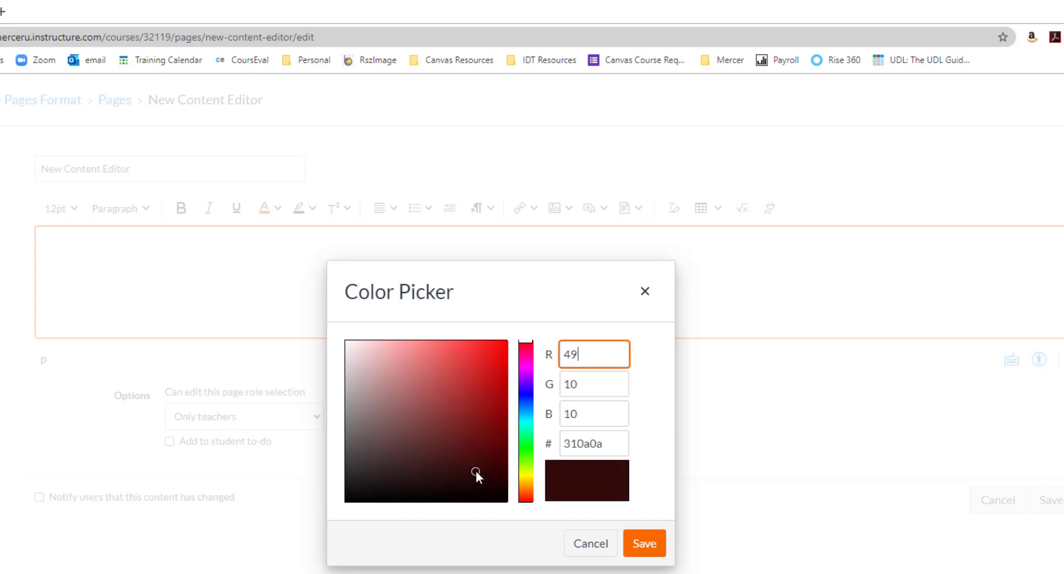
drag(525, 423, 525, 395)
click(502, 391)
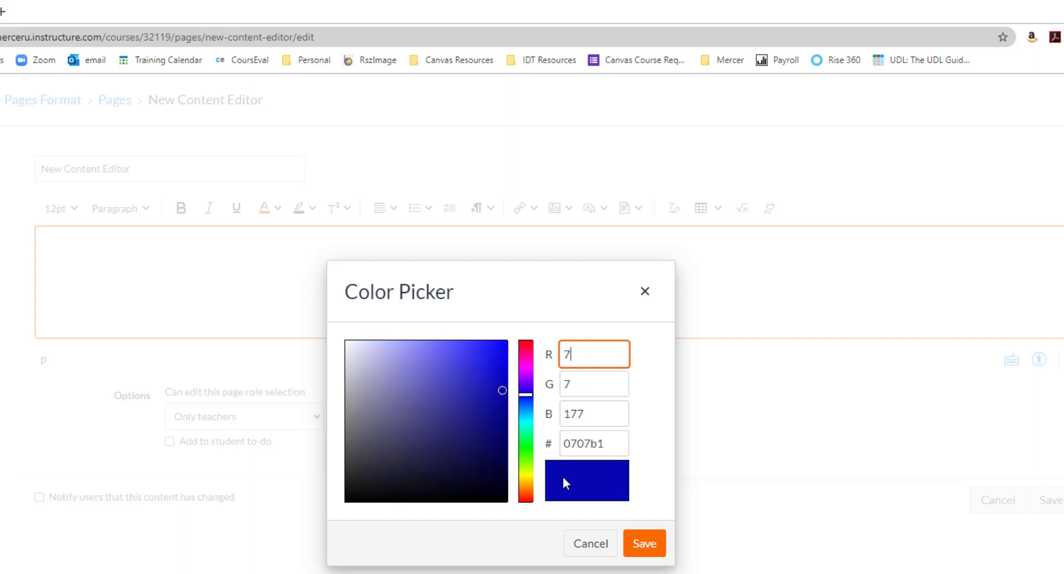
click(579, 545)
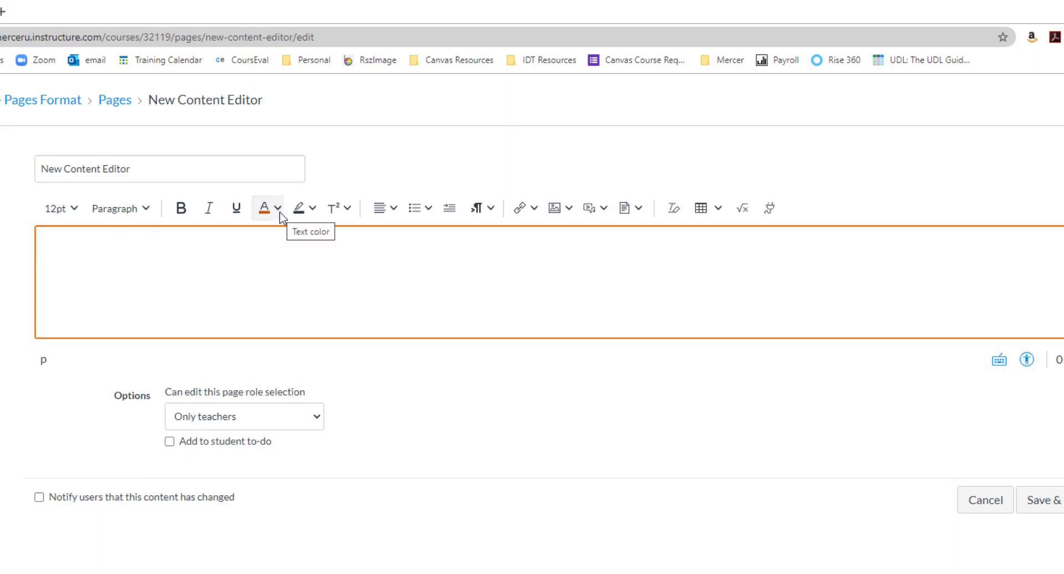
click(314, 210)
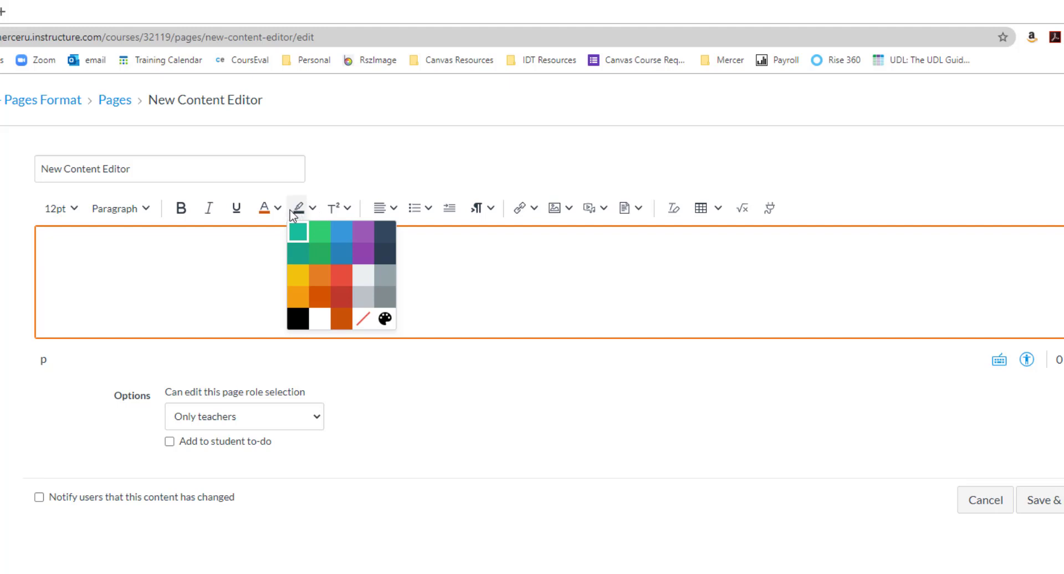
click(278, 209)
click(277, 209)
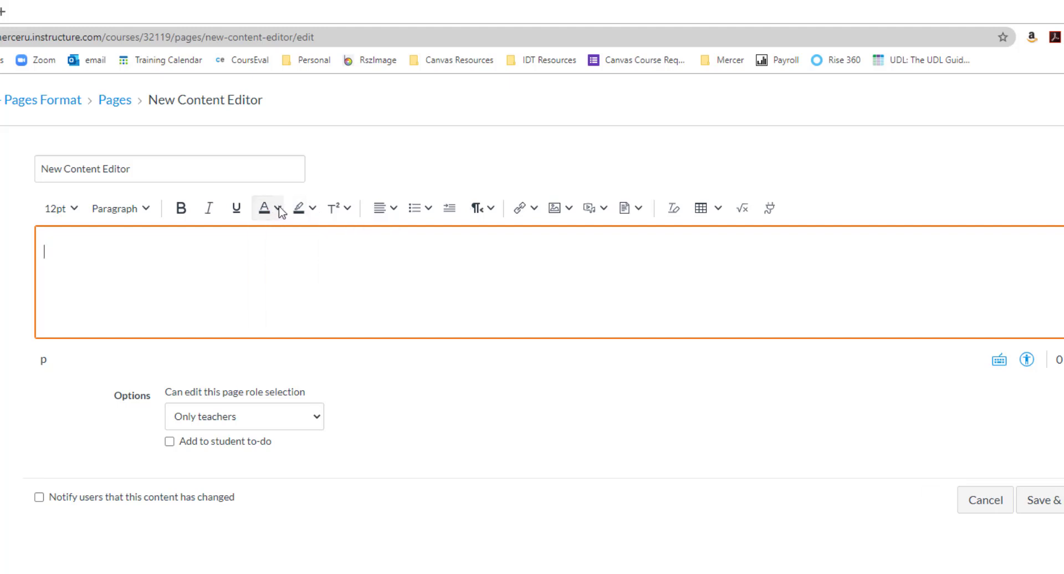
Step: Try subscript formatting with short filler text in the page body and switch it off again
click(347, 209)
click(358, 260)
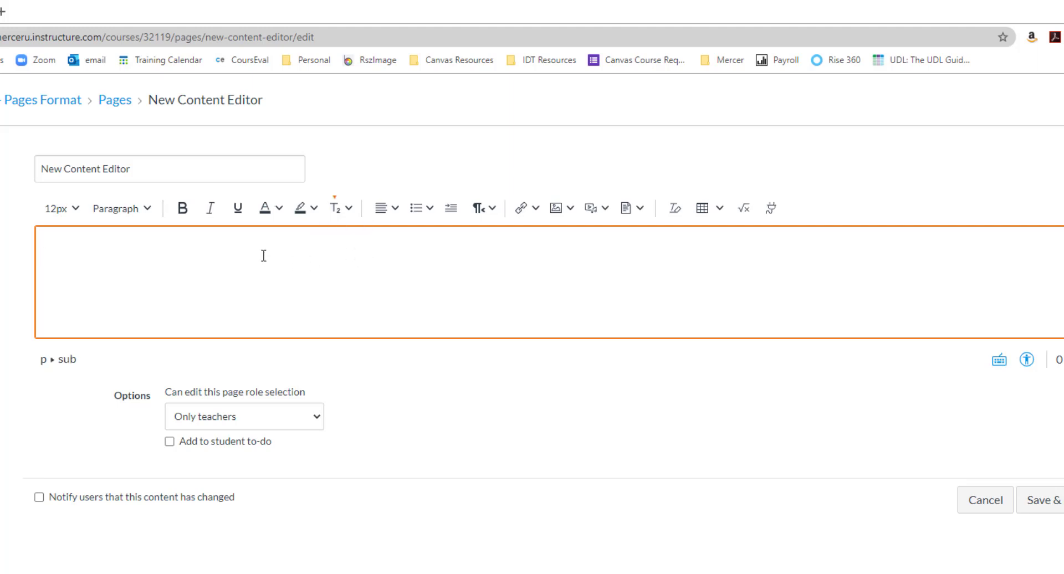
text(dfgdd)
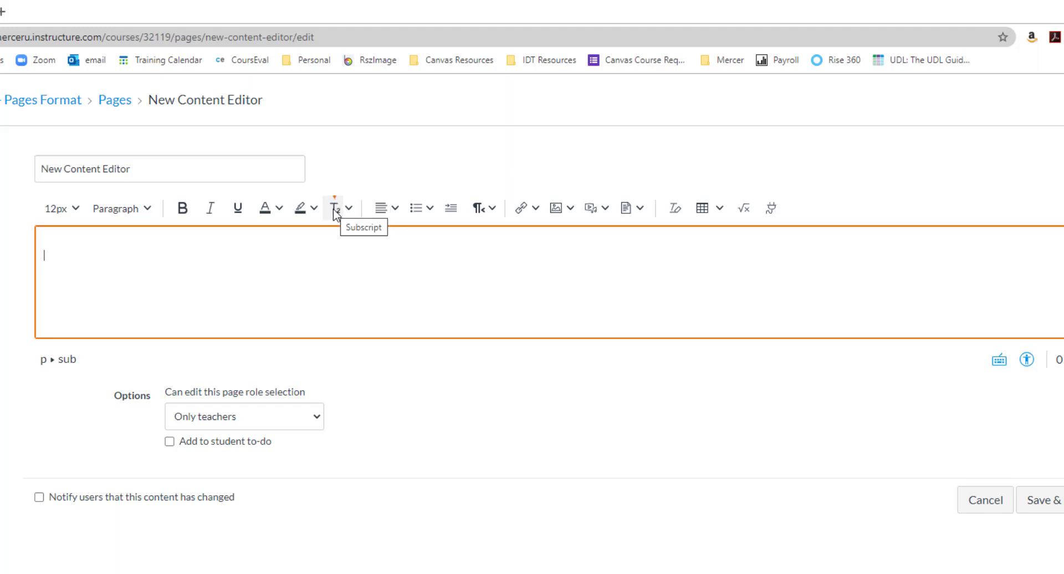
click(336, 214)
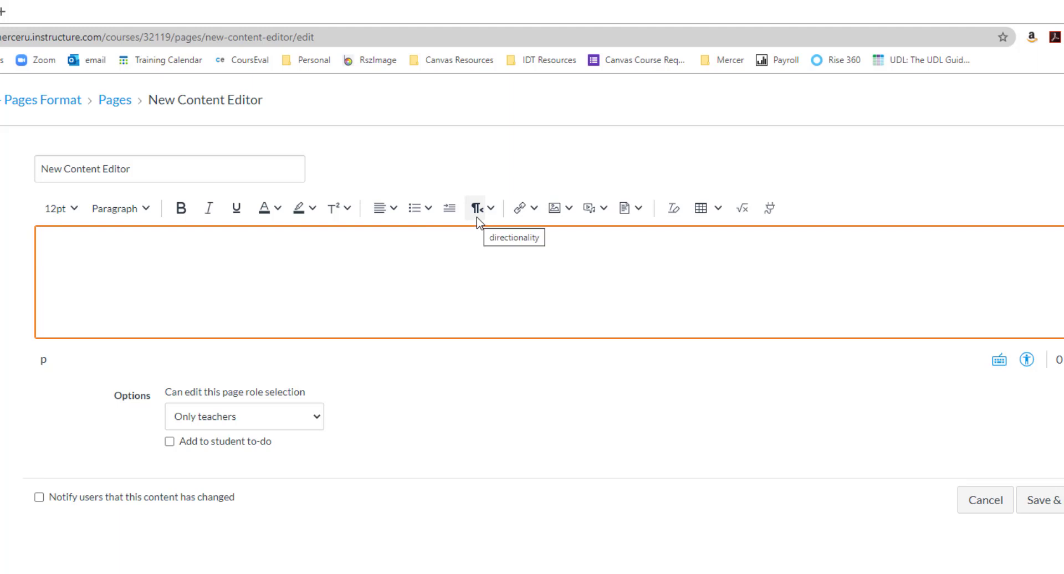
click(392, 209)
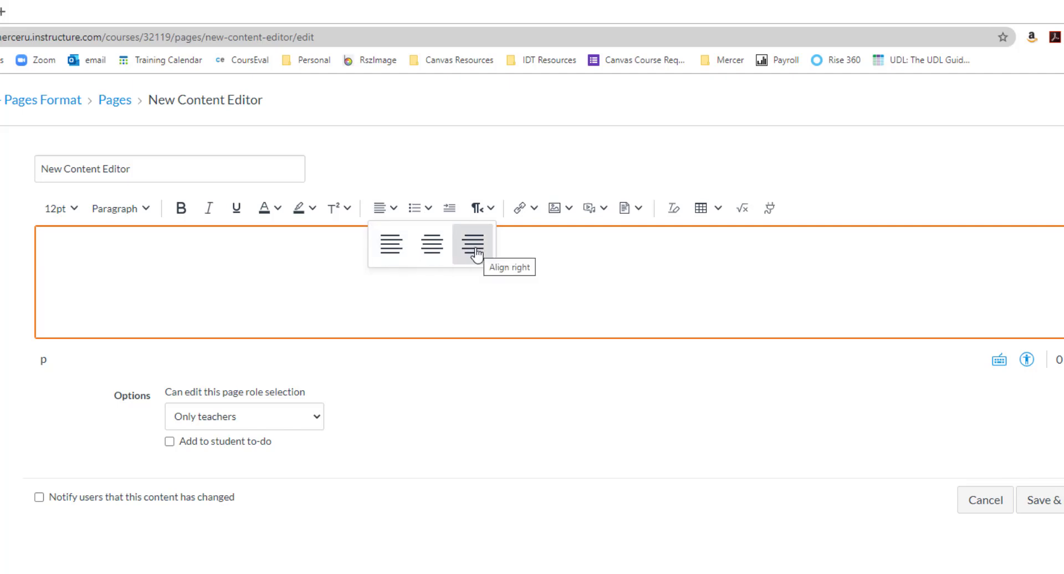
click(428, 212)
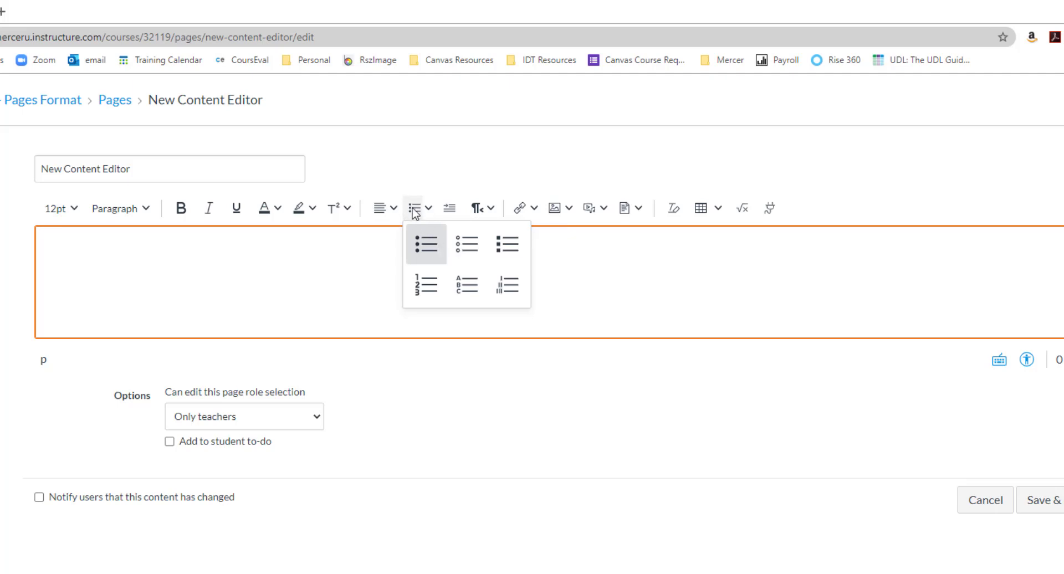
click(429, 213)
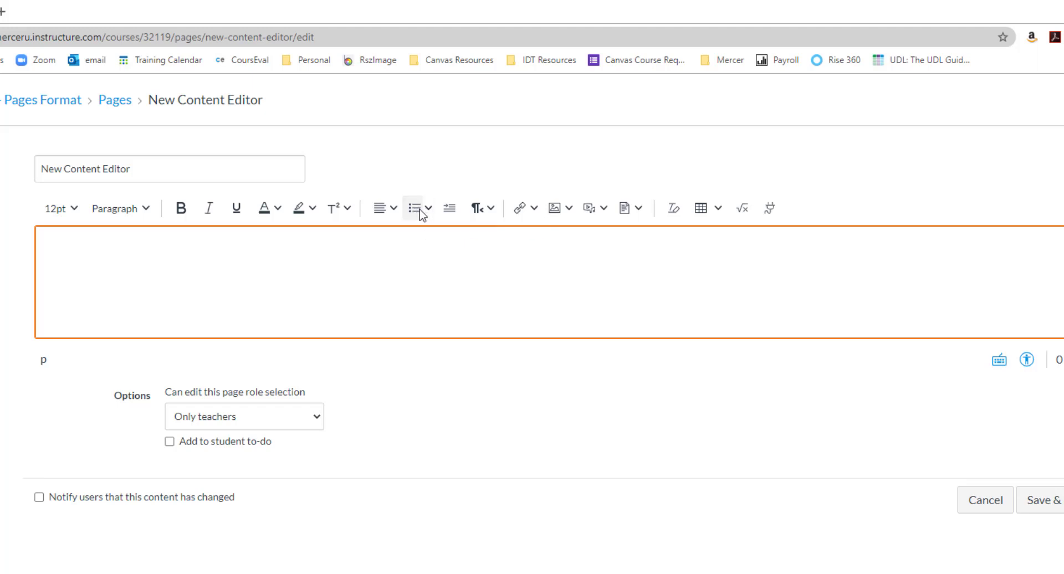
Step: Try a bulleted list in the empty page body and remove it again
click(431, 212)
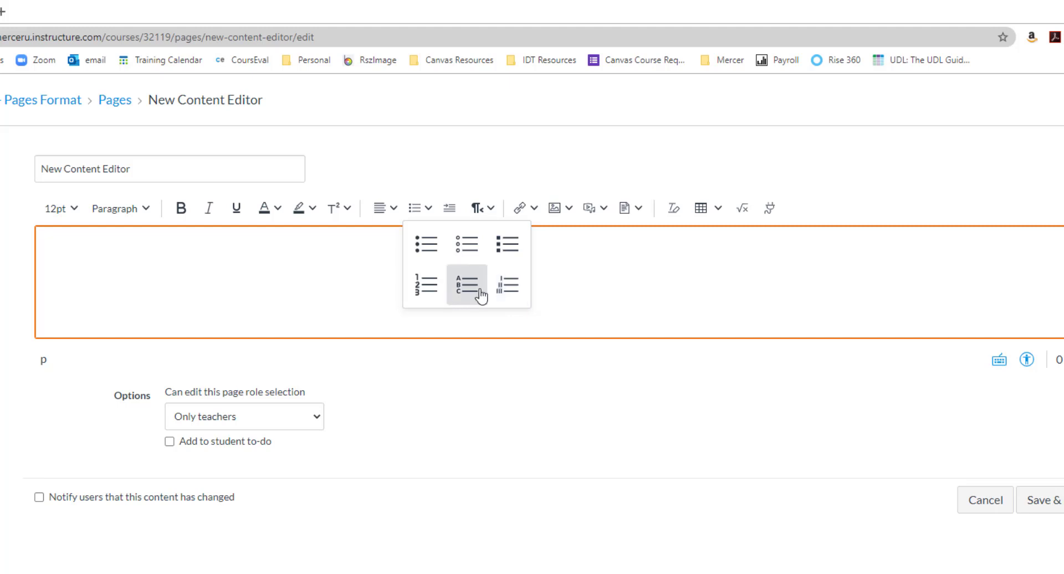
click(422, 218)
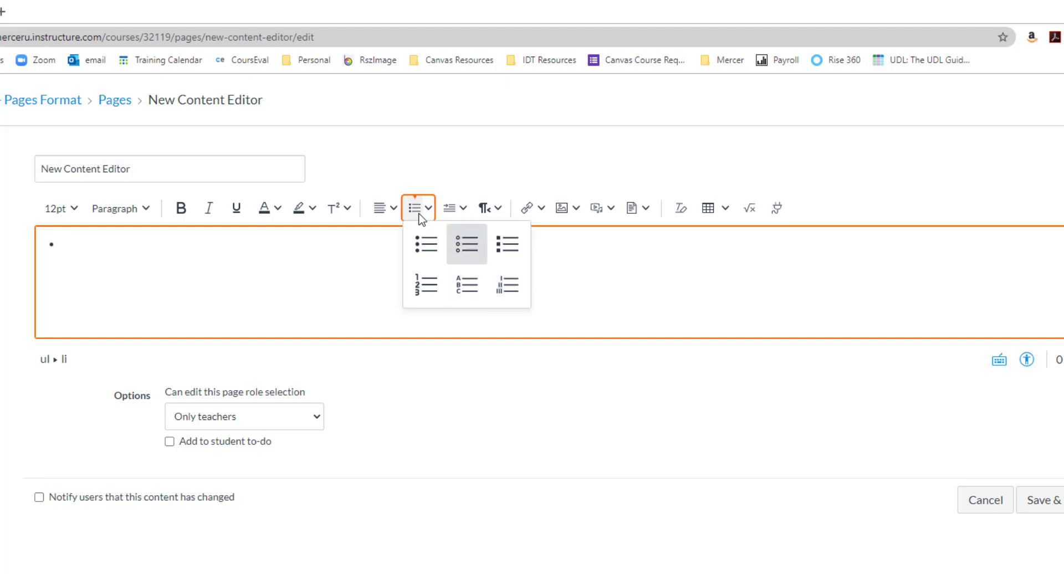
click(425, 217)
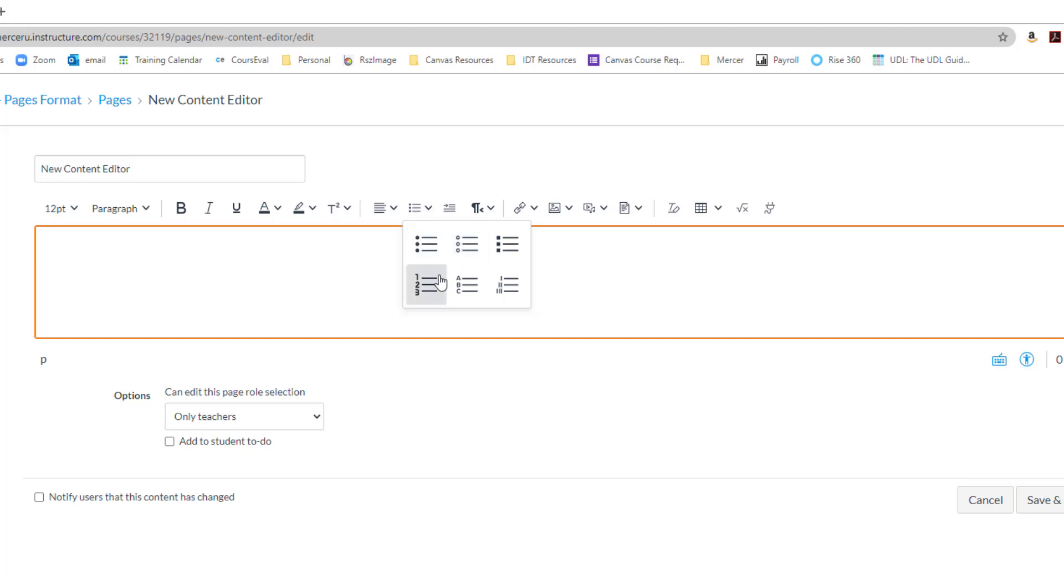
Step: Indent the empty paragraph in the page body and reverse the indent
click(457, 217)
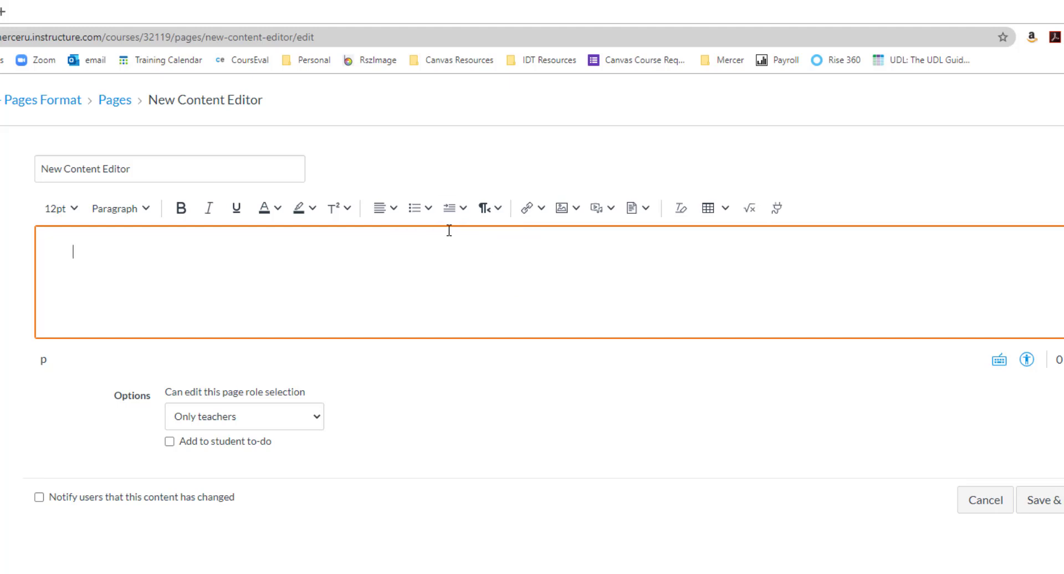
click(453, 217)
click(460, 212)
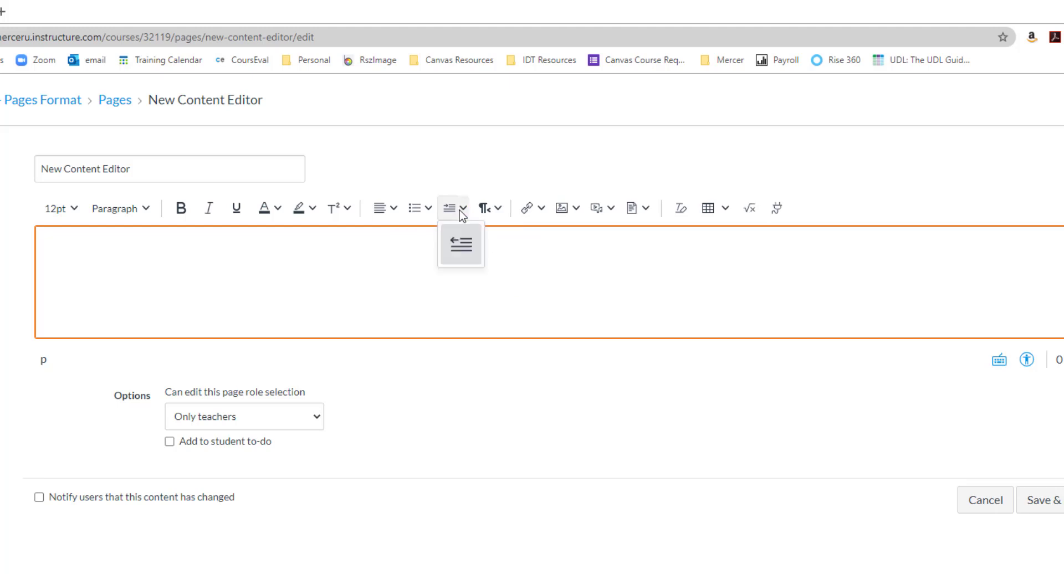
click(461, 214)
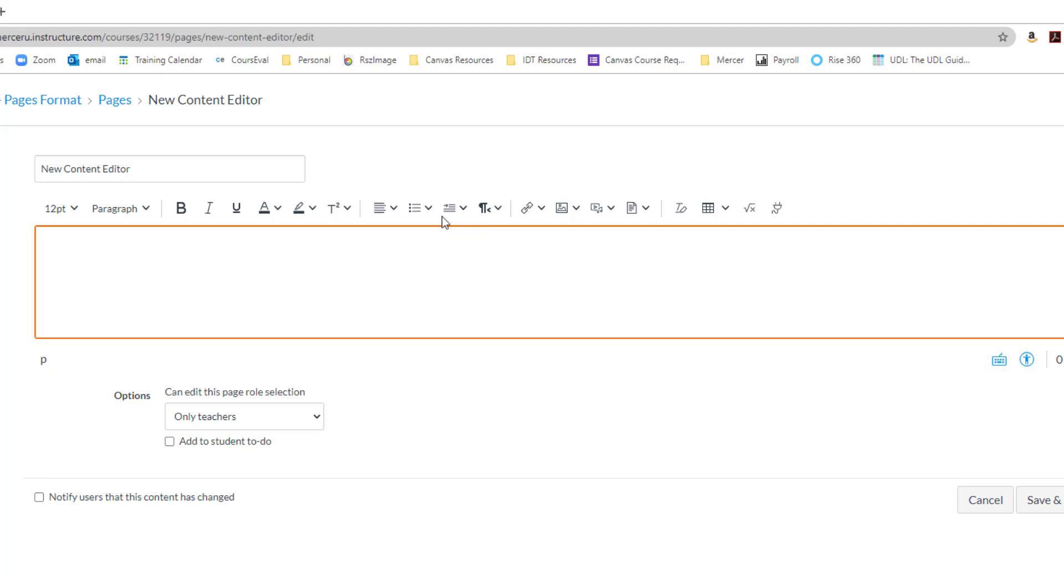
click(497, 213)
click(485, 217)
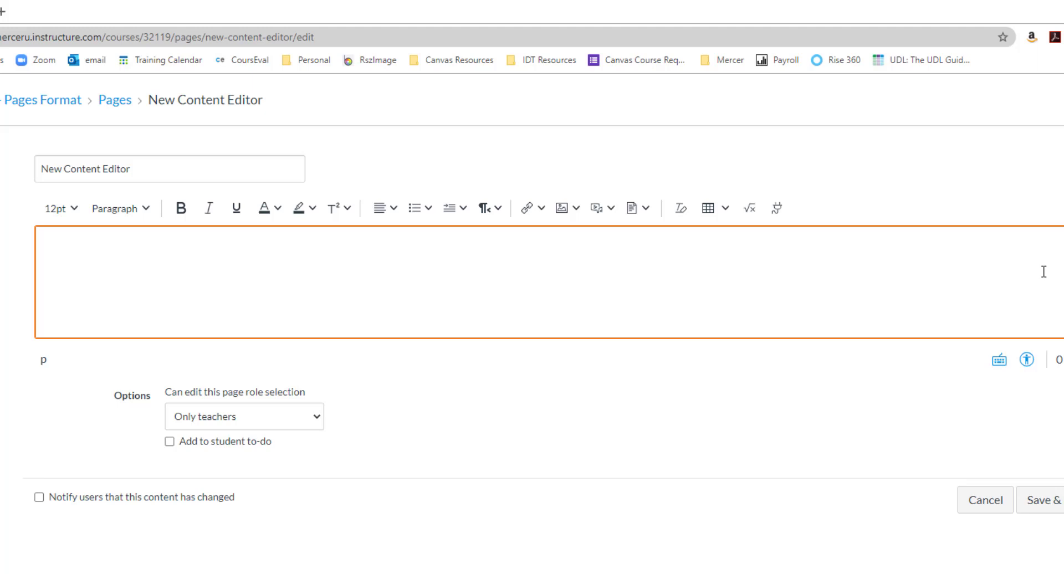
Step: Write the sample text "Document" in the empty page body
click(542, 212)
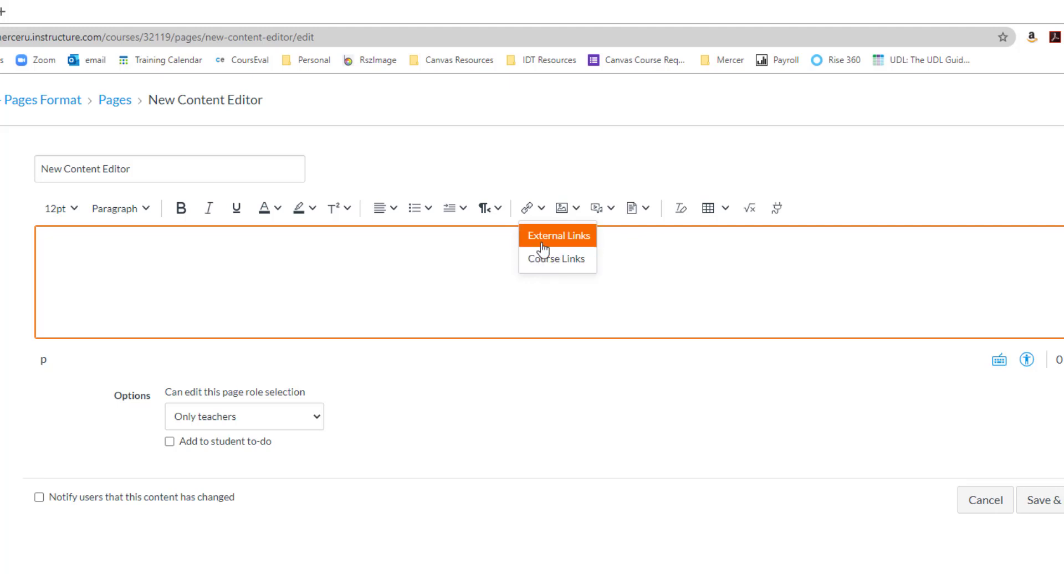
click(458, 254)
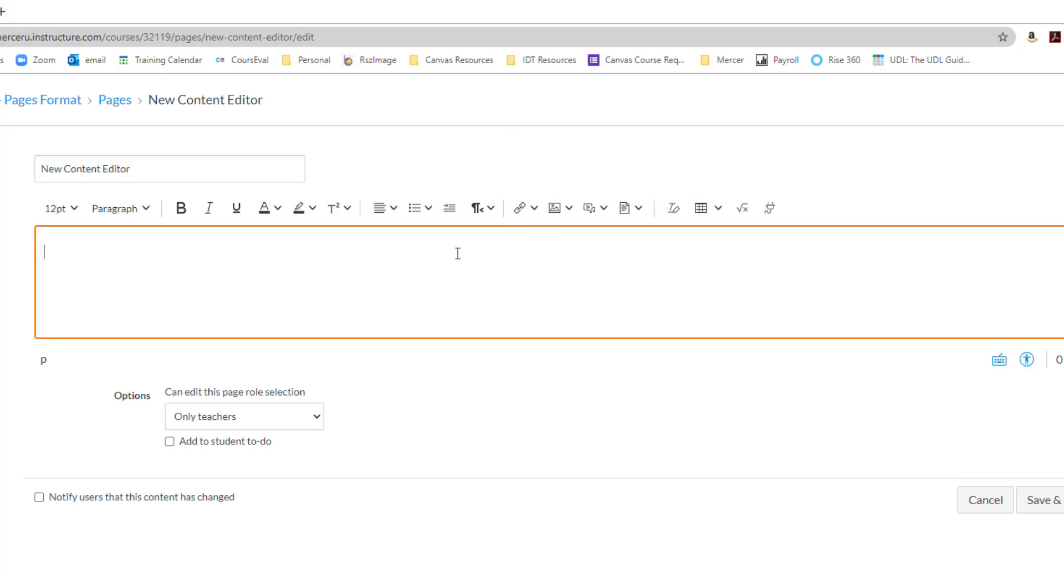
text(Document)
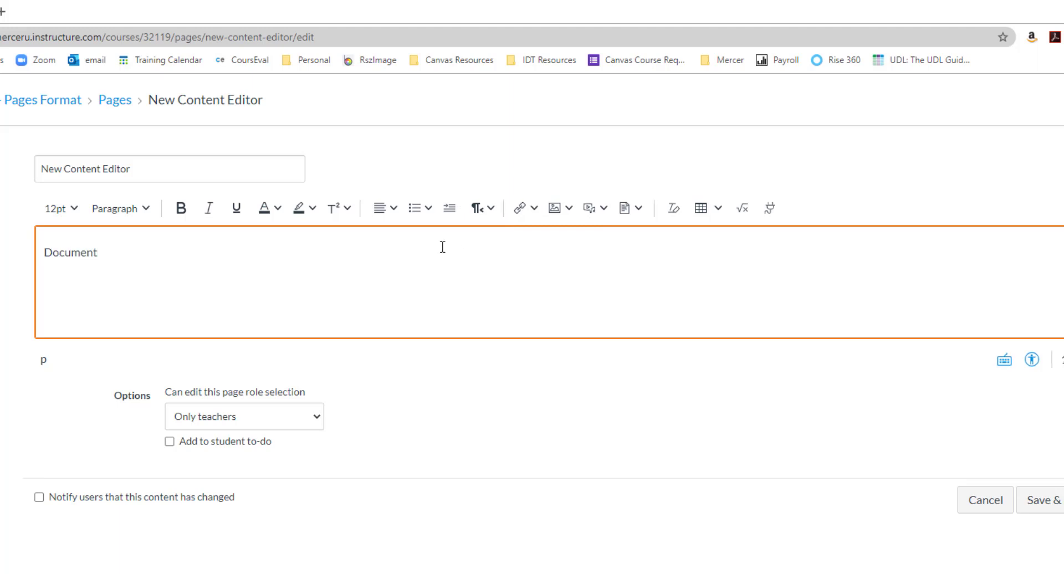
Step: Examine the text and link fields for adding an external link to the word "Document", and close the dialog without inserting one
drag(99, 252, 44, 252)
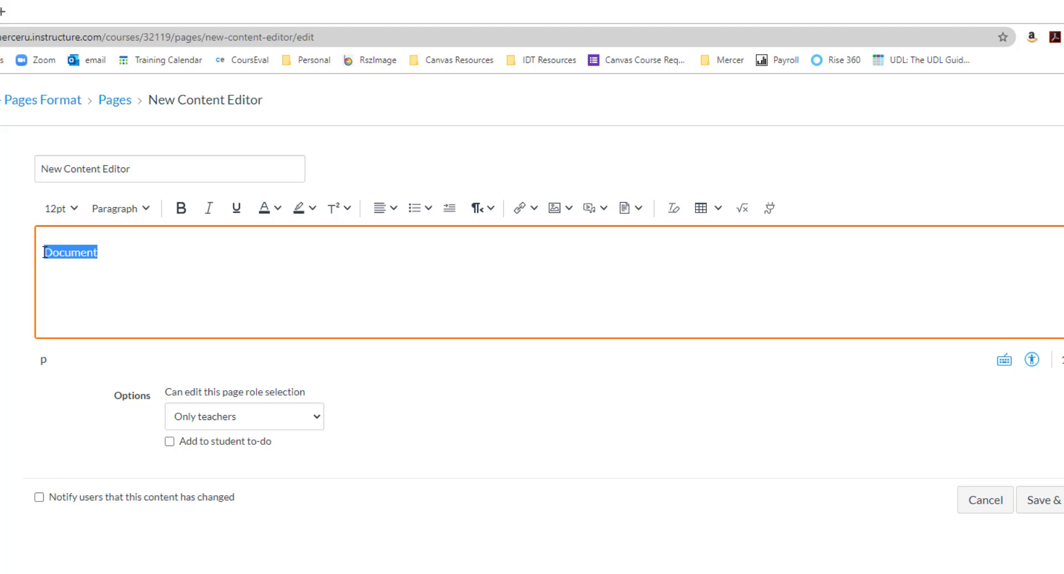
click(534, 209)
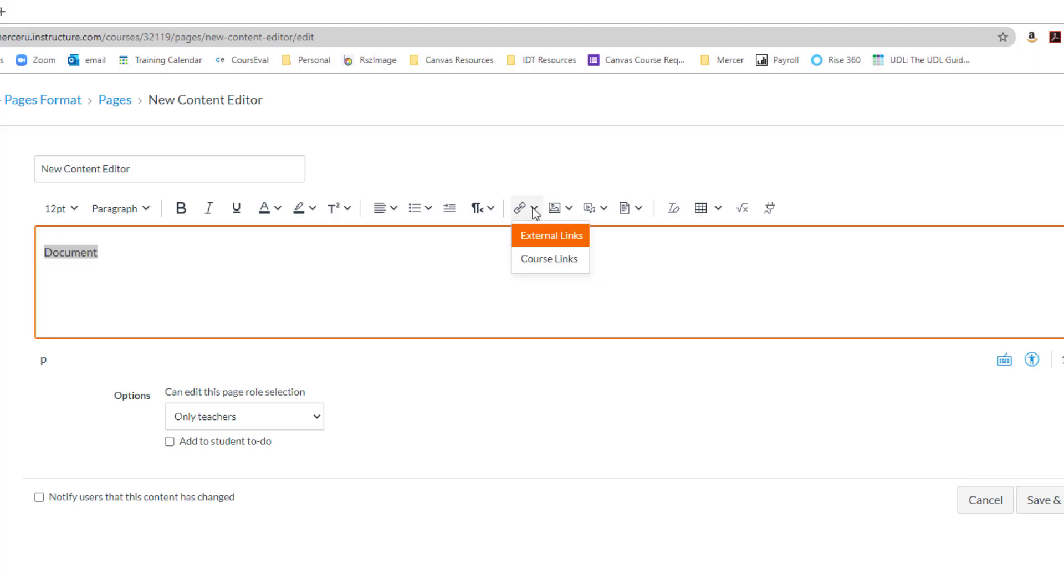
click(542, 243)
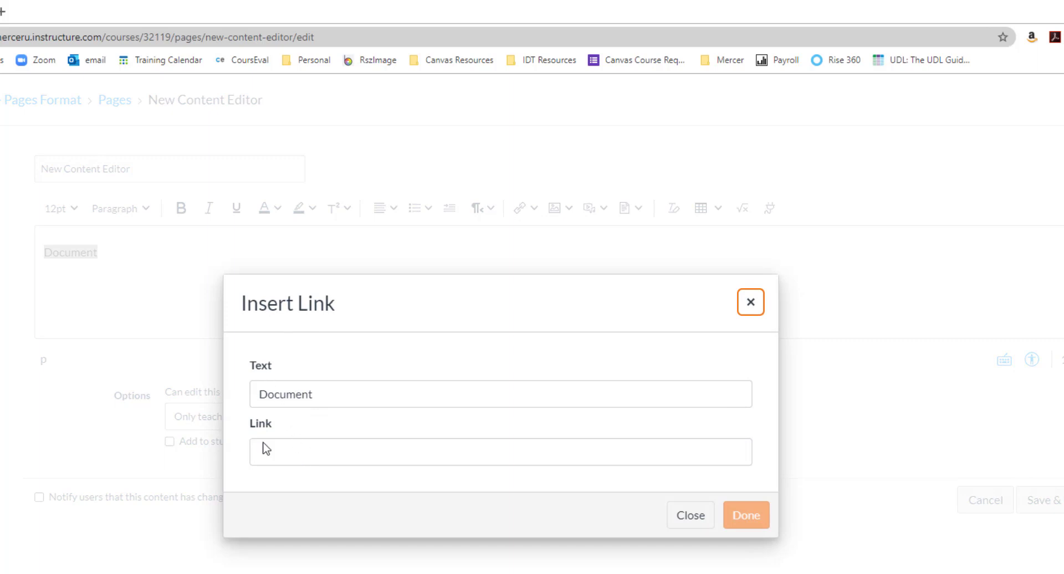
drag(310, 397, 246, 401)
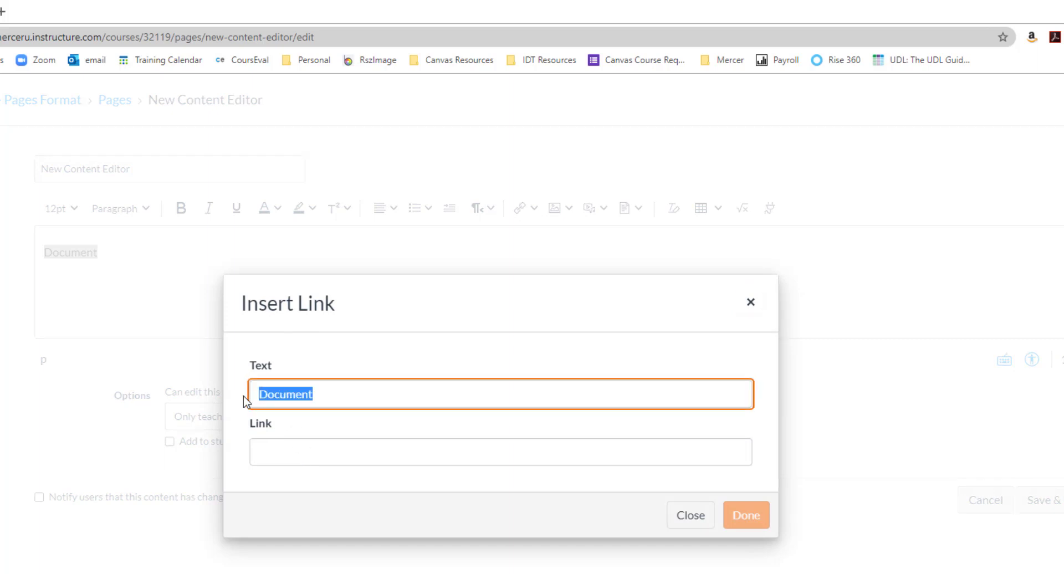
click(282, 448)
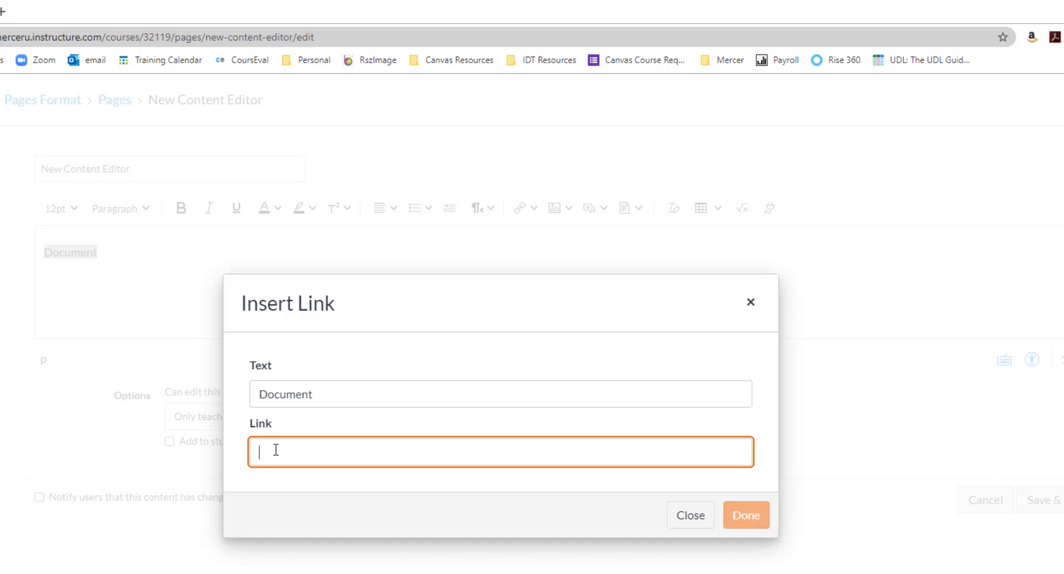
click(703, 516)
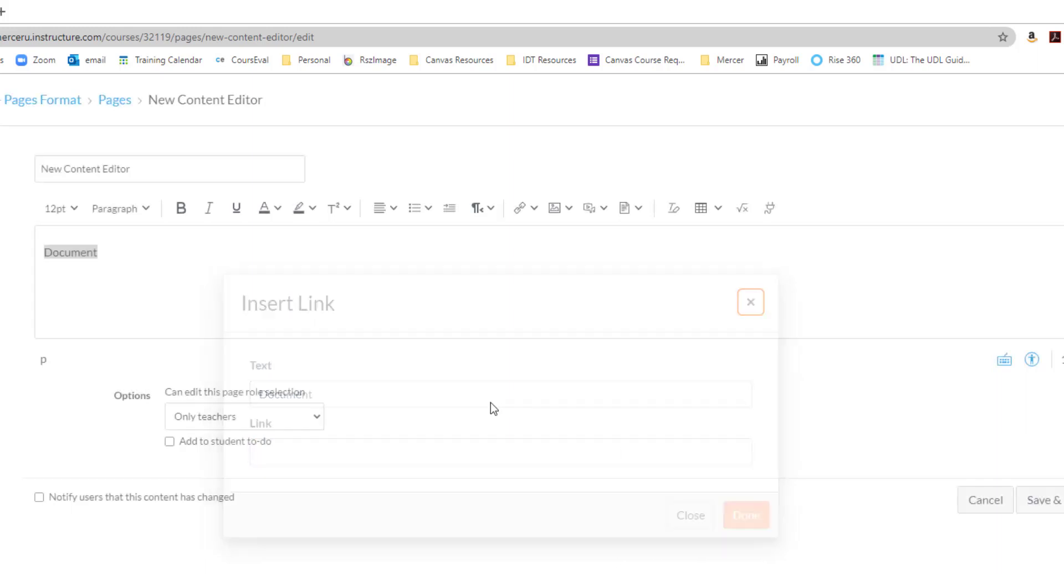
Step: Look through the course content available for linking to the word "Document", including Course Navigation, Pages and Assignments, and close the list
click(536, 210)
click(531, 263)
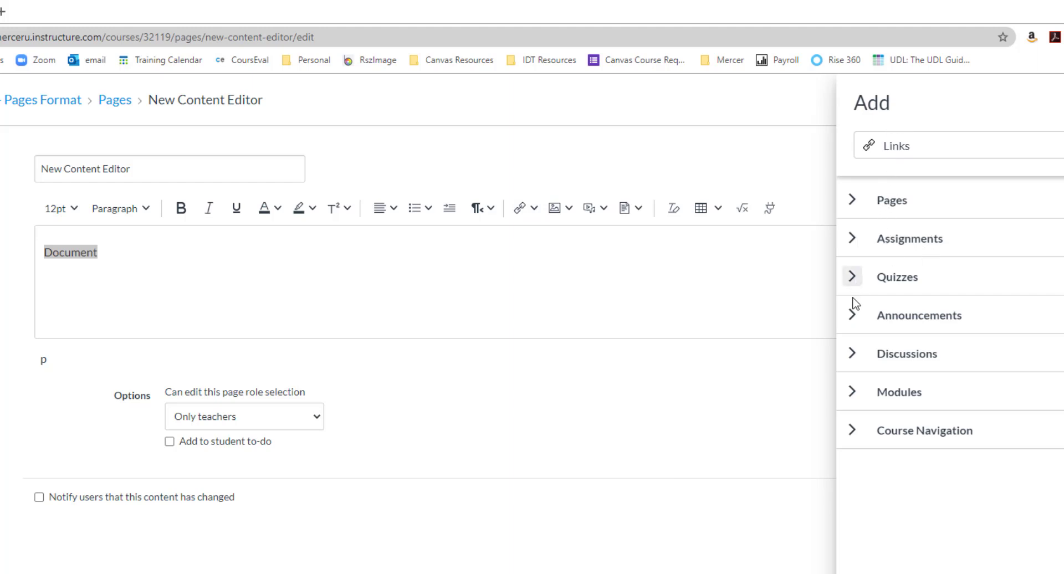
click(852, 431)
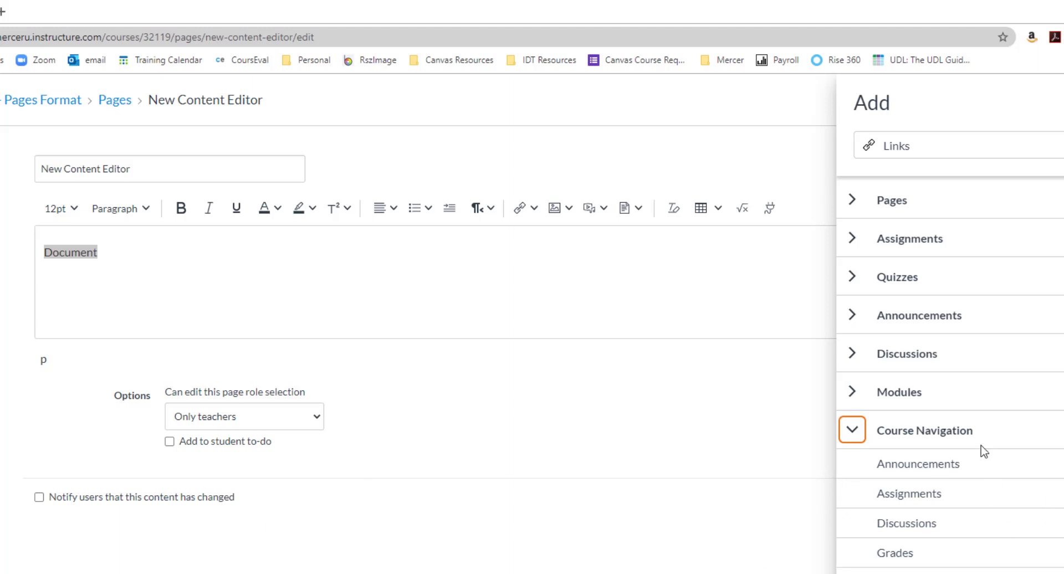
click(853, 203)
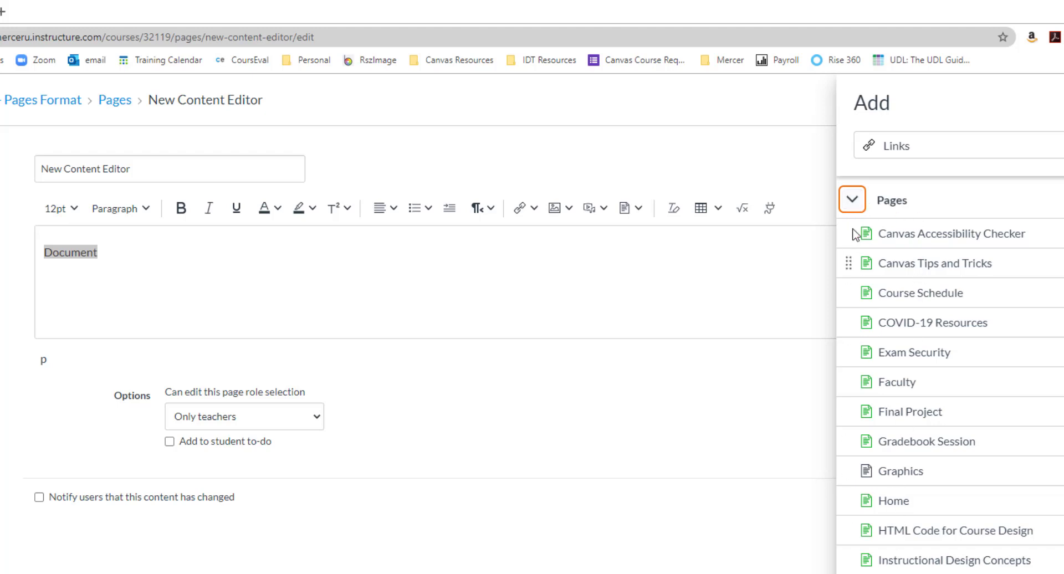
click(853, 201)
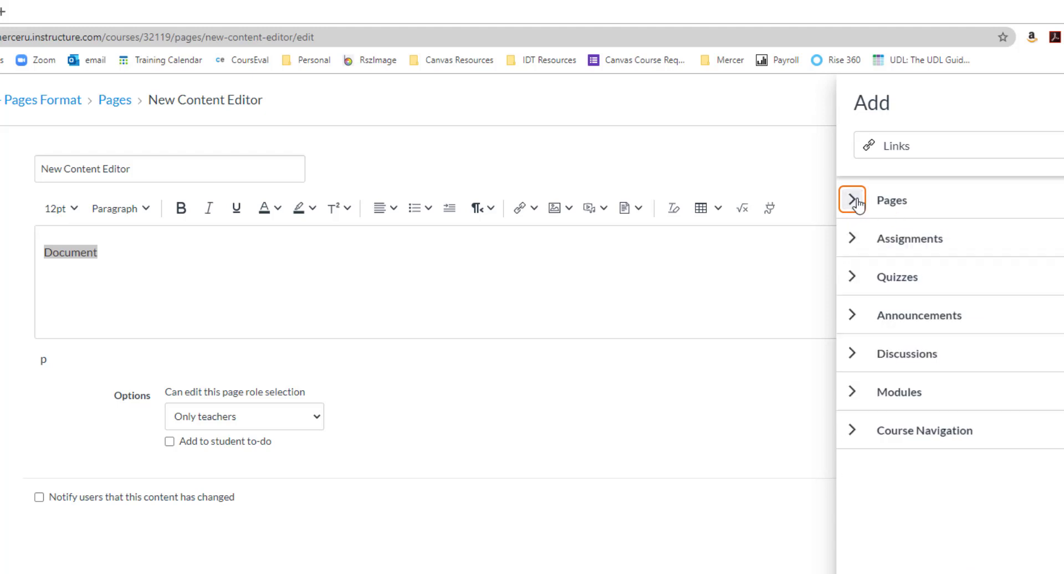
click(852, 240)
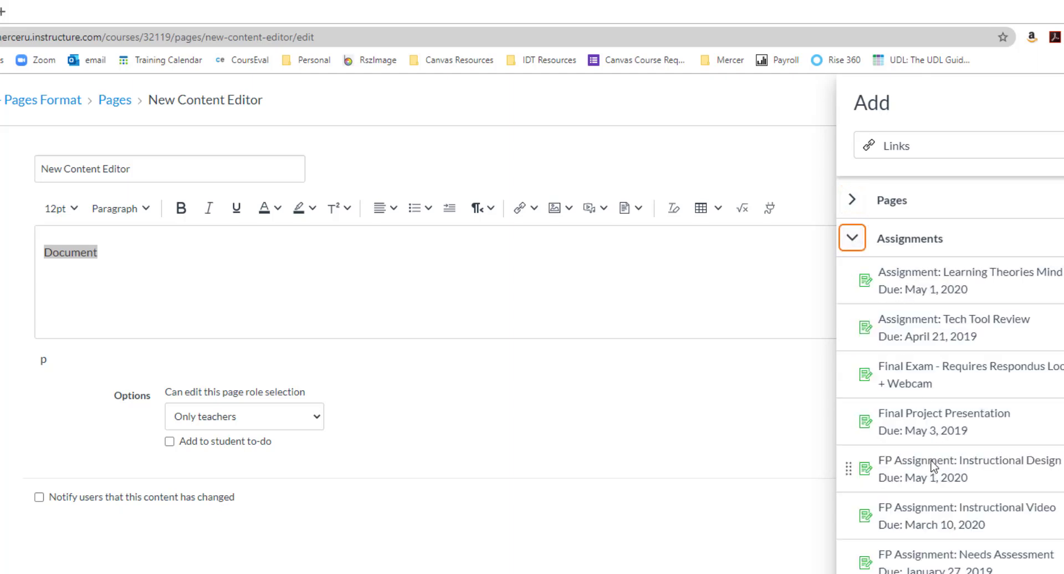
scroll(943, 443, down, 8)
scroll(914, 433, up, 10)
click(853, 239)
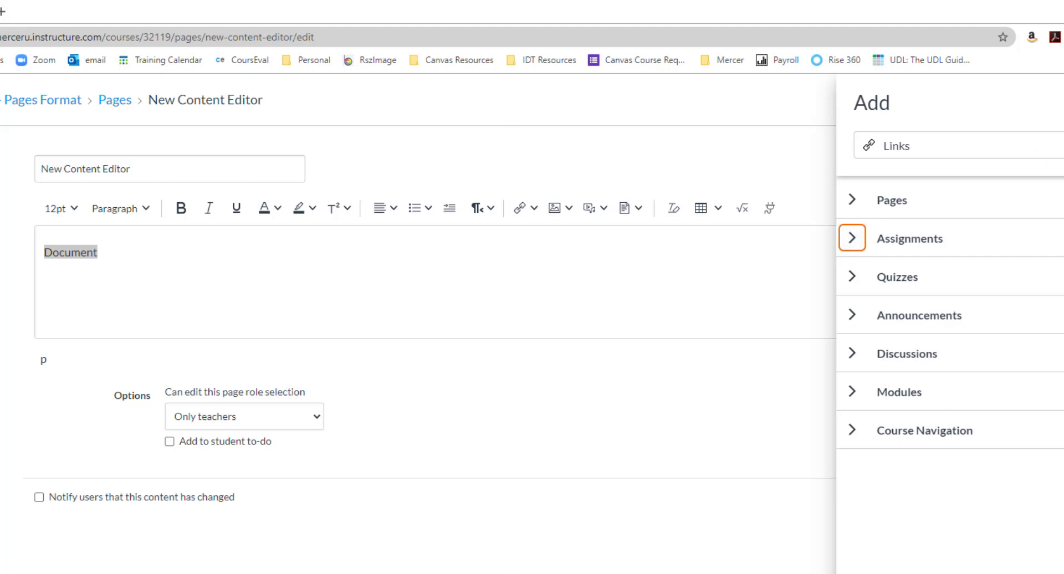
key(Escape)
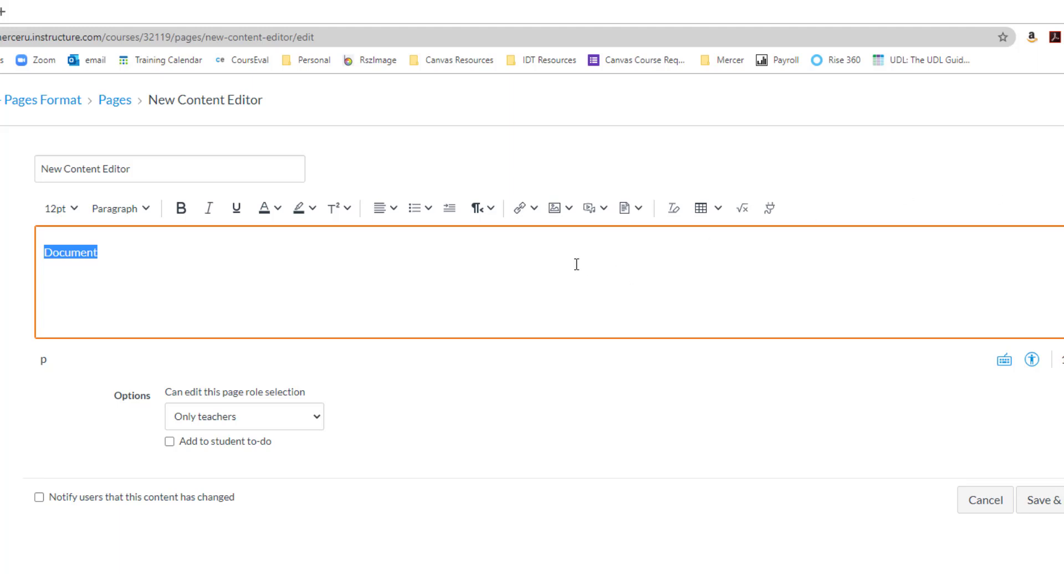
click(534, 219)
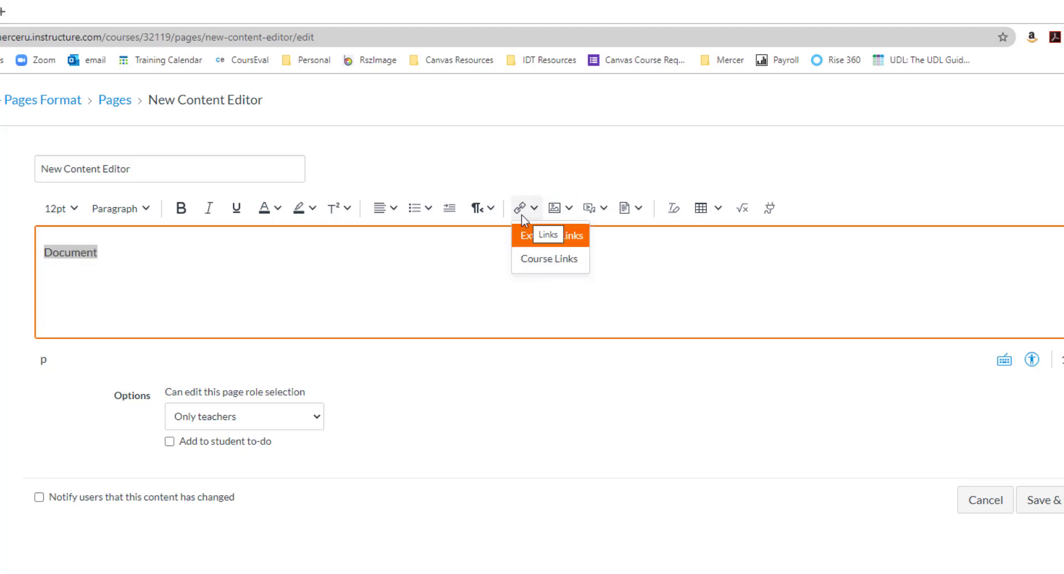
click(555, 268)
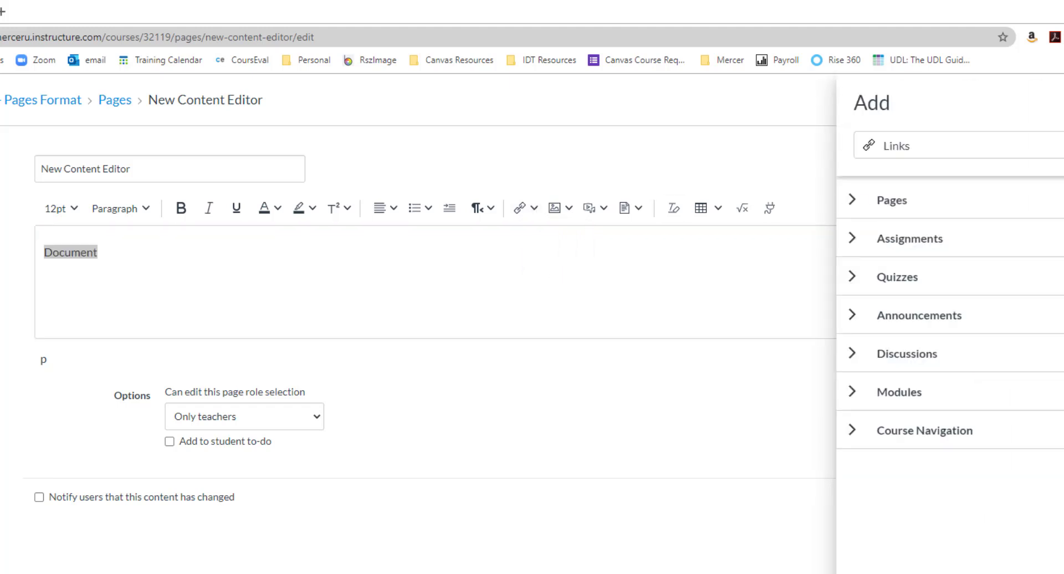
key(Escape)
Step: Examine the source options for uploading an image to the page, and close the dialog without uploading
click(569, 210)
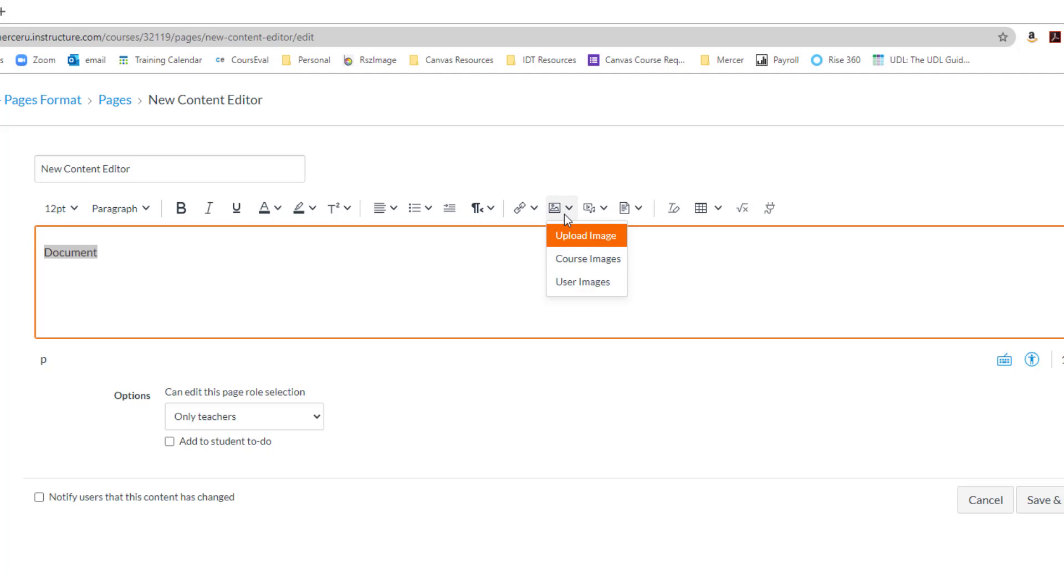
click(575, 244)
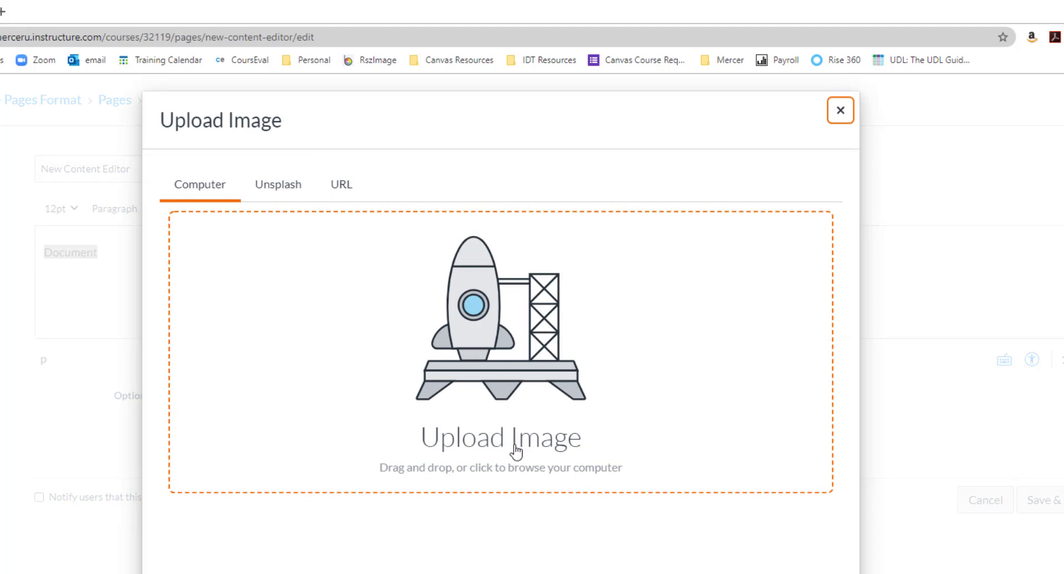
click(841, 109)
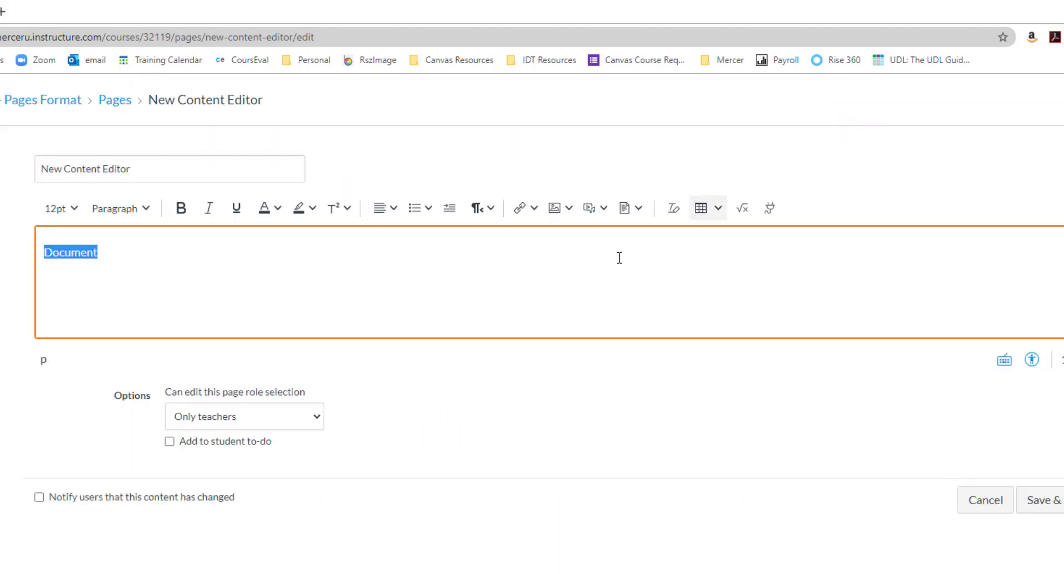
Step: Browse the images stored in the course files that can be inserted into the page
click(575, 211)
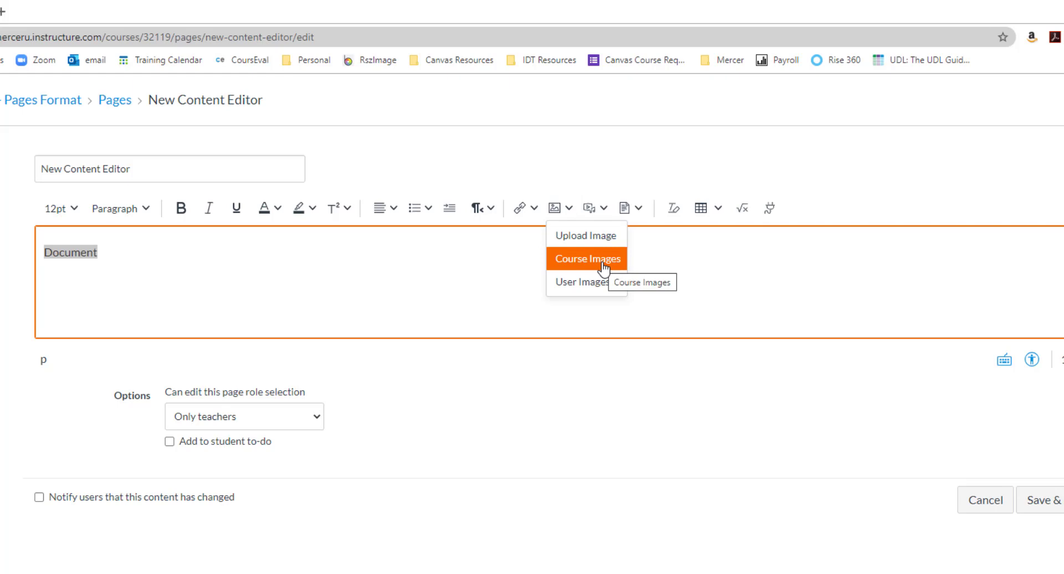
click(604, 268)
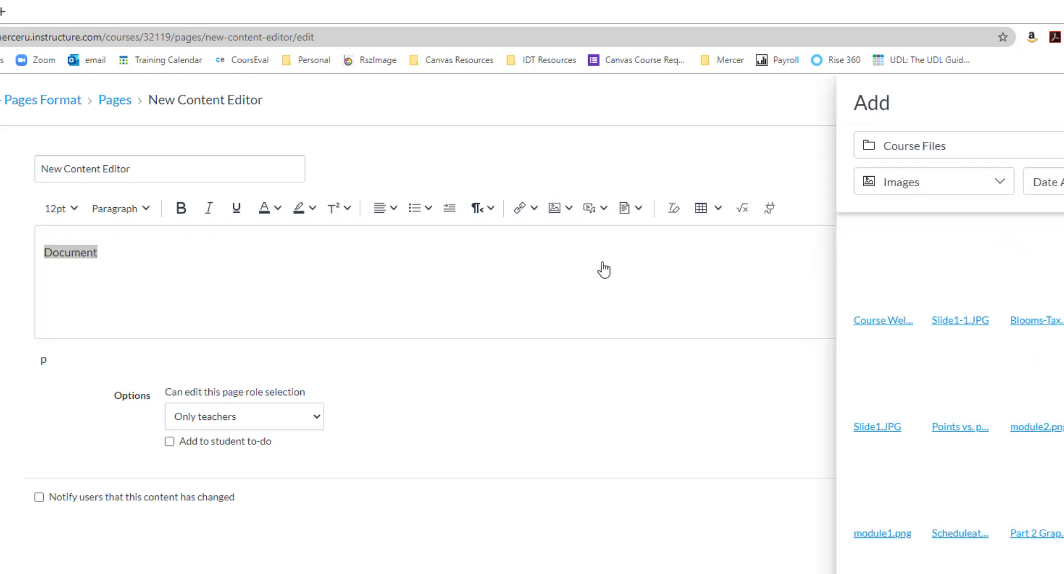
scroll(1043, 552, down, 10)
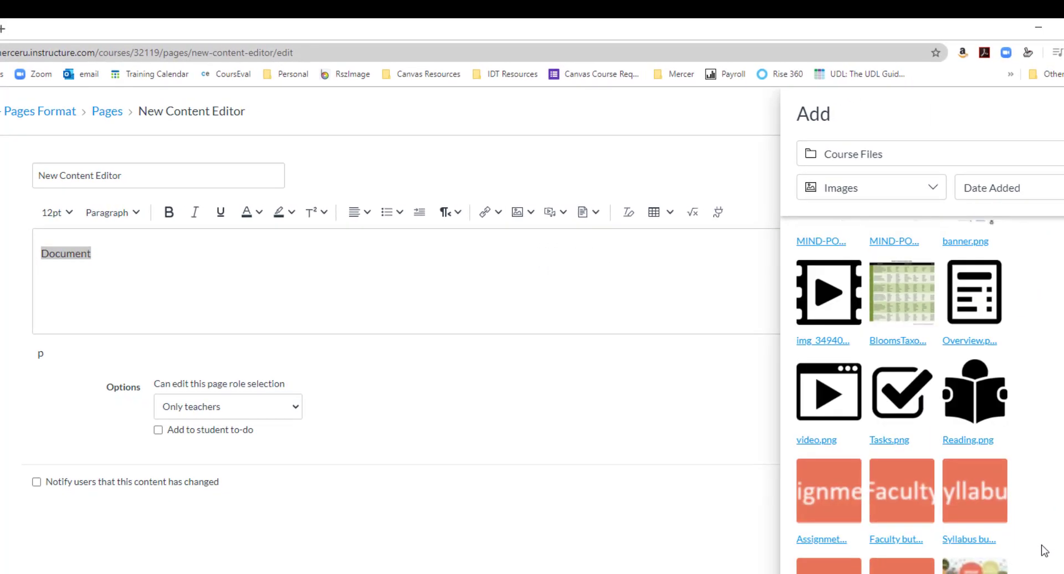
scroll(1043, 551, up, 10)
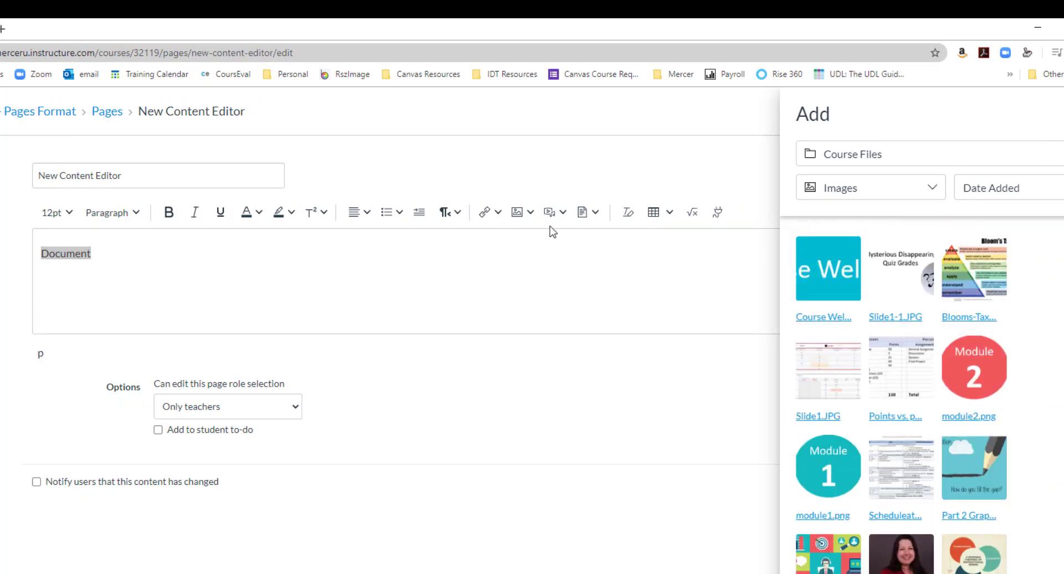
Step: View the user images available for the page, and check the account options for the personal files area
click(530, 213)
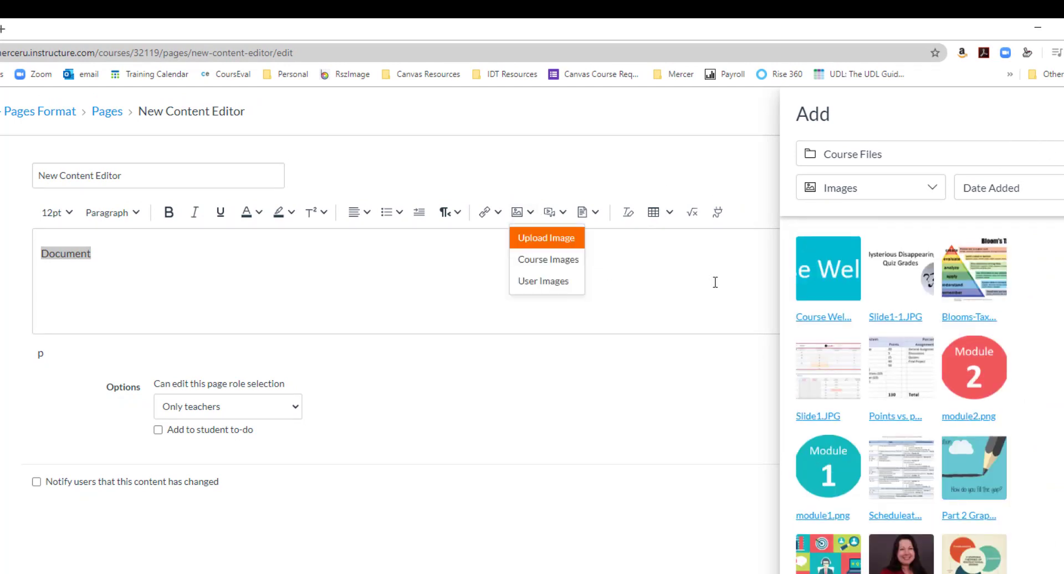
click(548, 282)
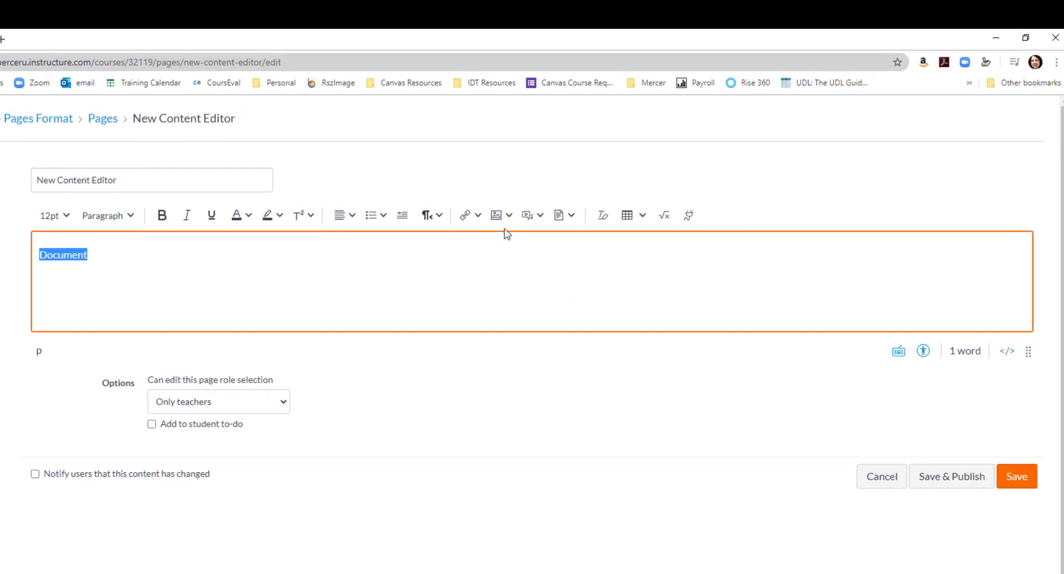
click(526, 213)
click(527, 280)
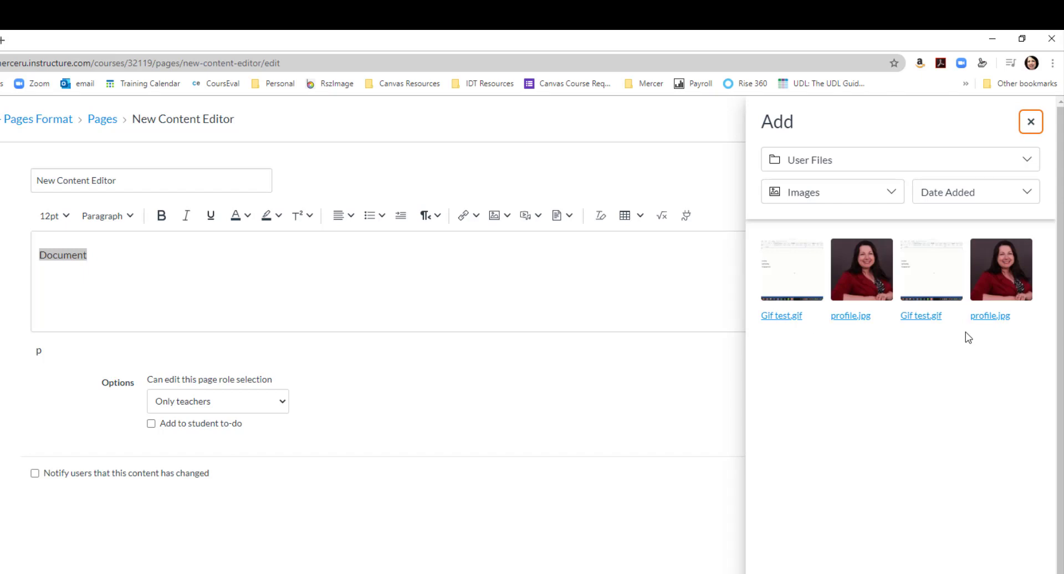
click(1033, 123)
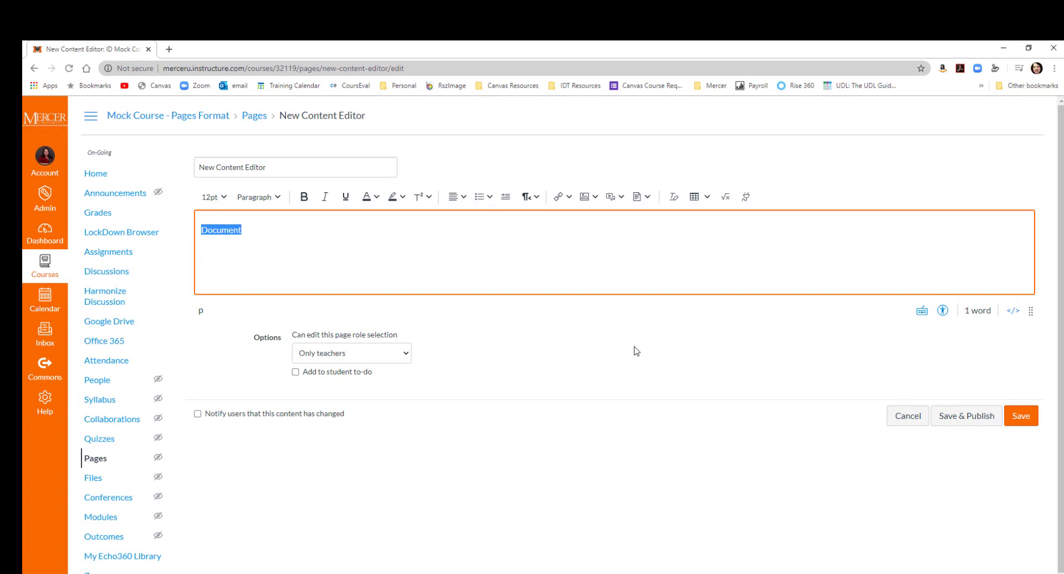
click(45, 159)
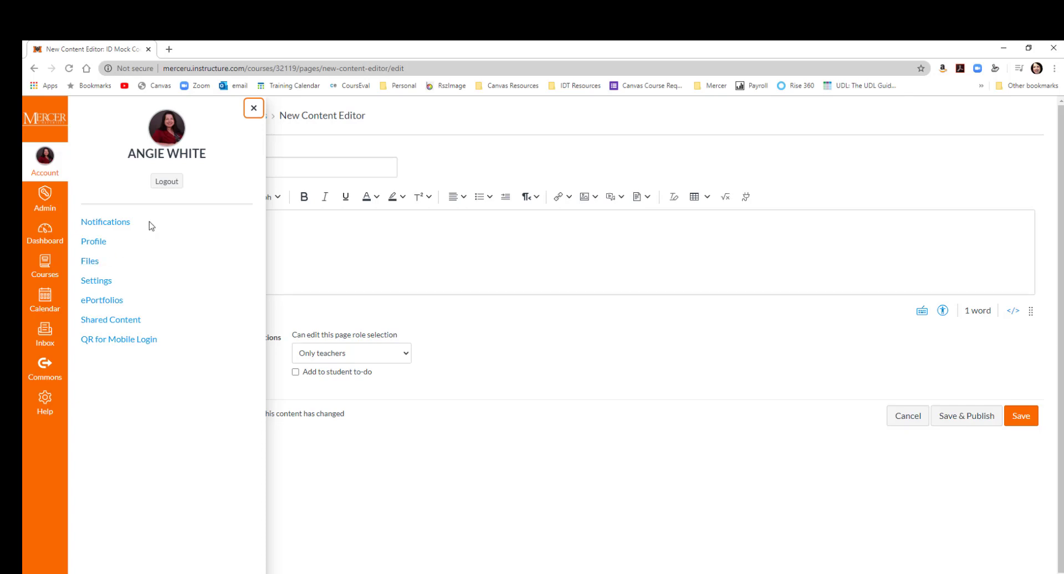
click(254, 107)
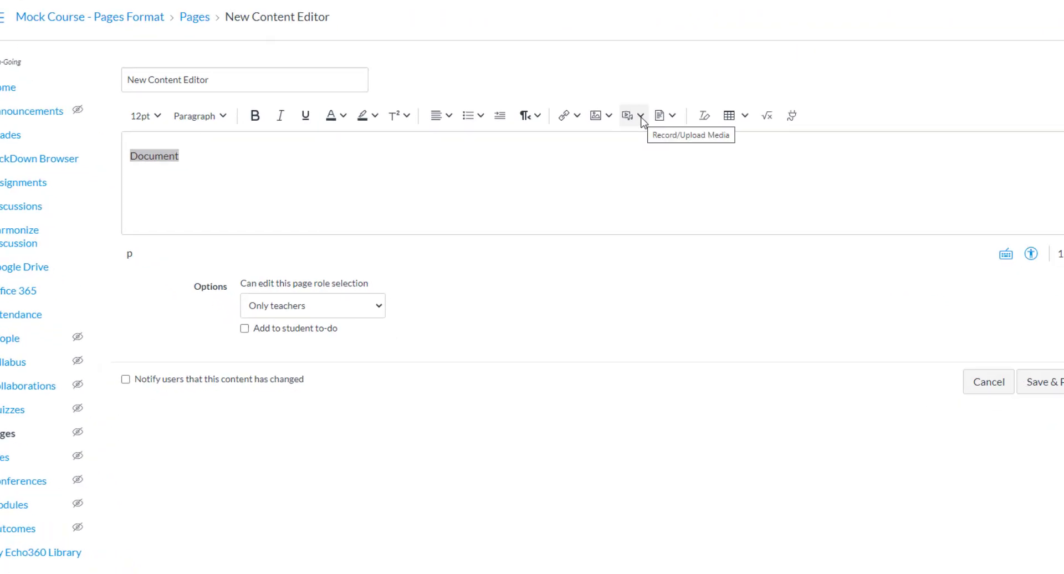
Step: View the media files stored in the course that can be inserted into the page, and close the list
click(642, 116)
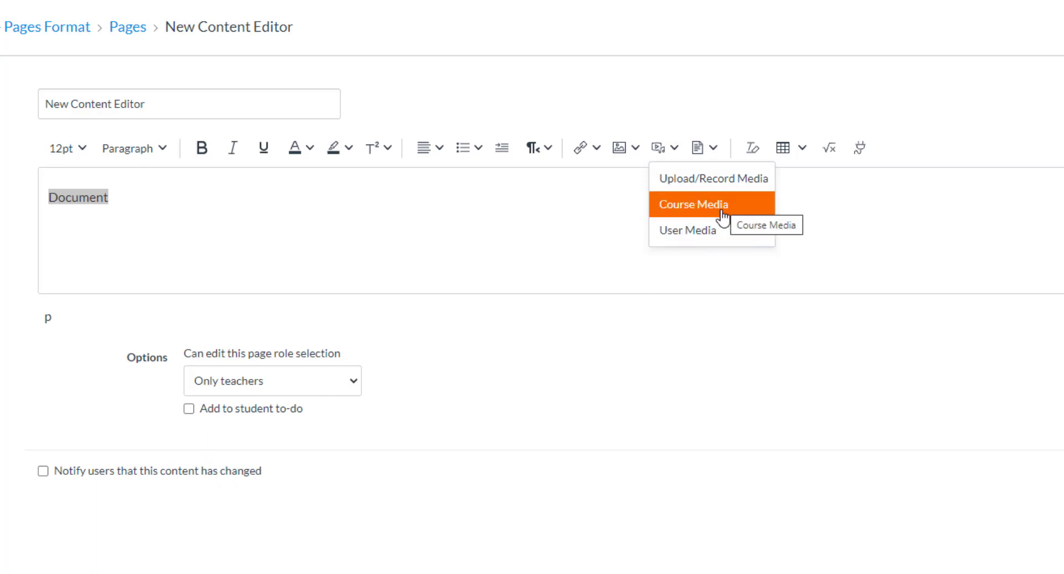
click(717, 214)
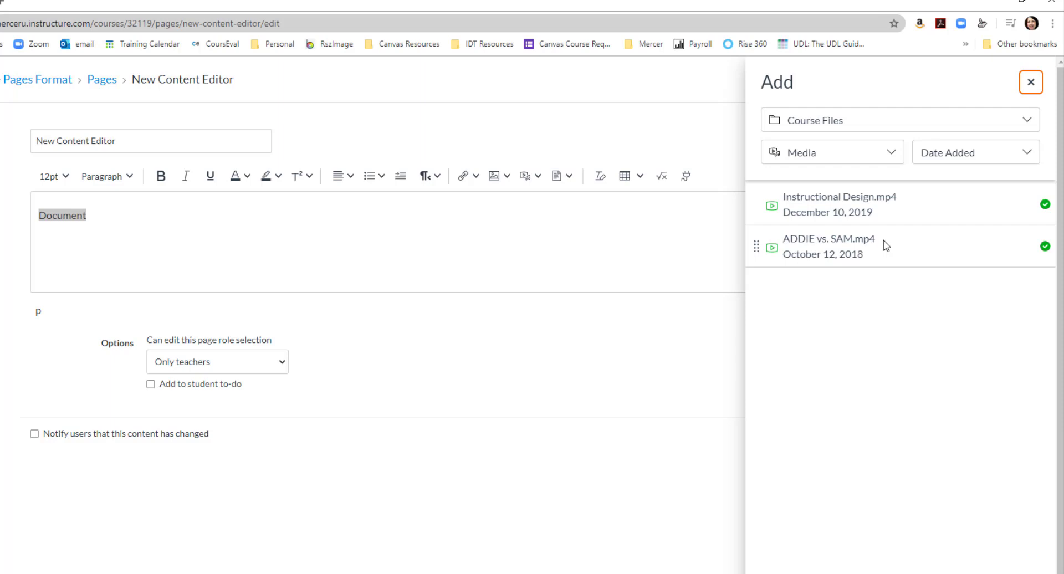
click(1031, 82)
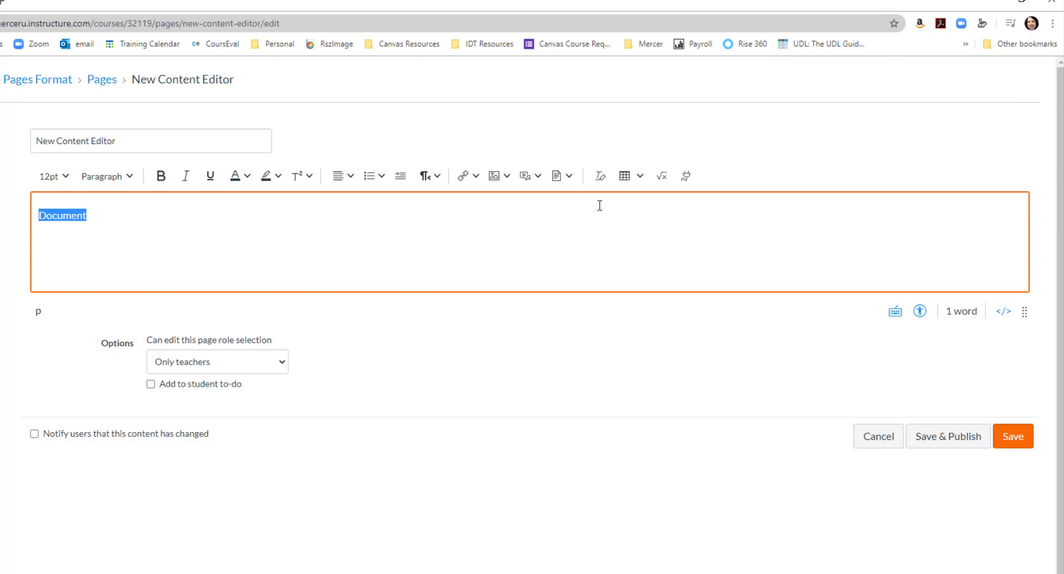
Step: Examine the computer, recording and embed code options for uploading media to the page, and close the dialog without submitting
click(536, 177)
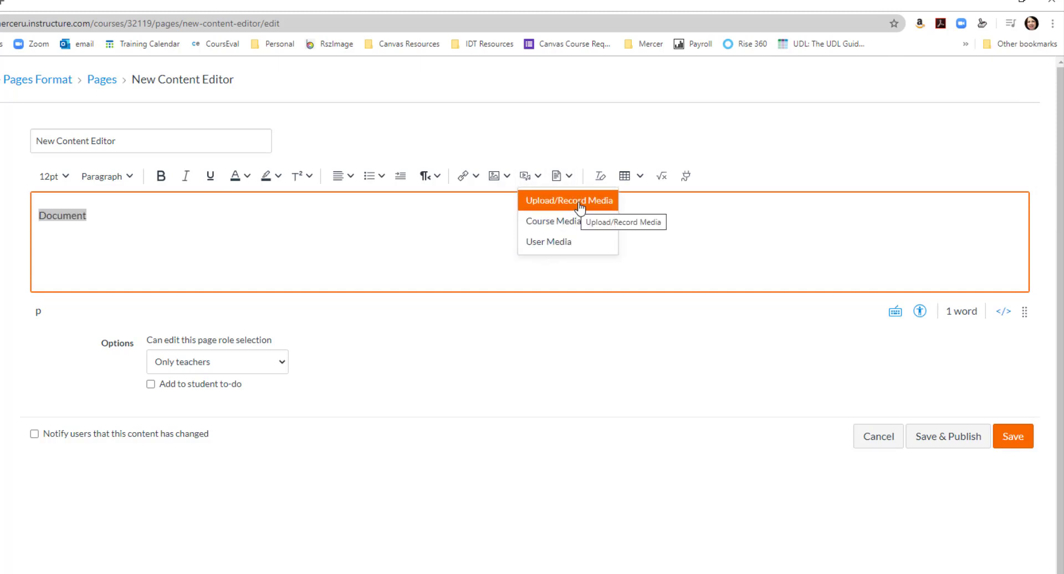
click(579, 207)
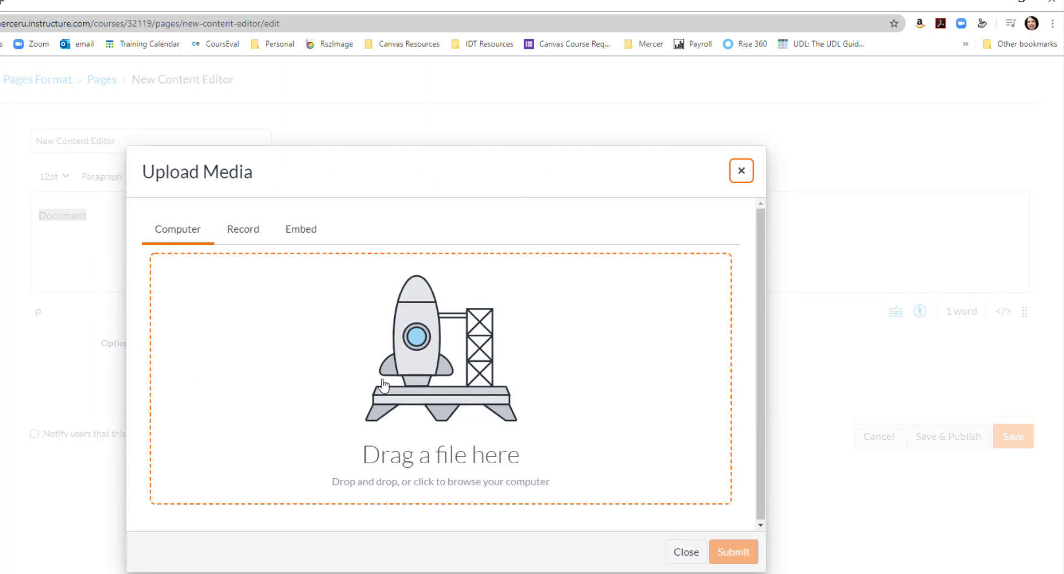
click(245, 231)
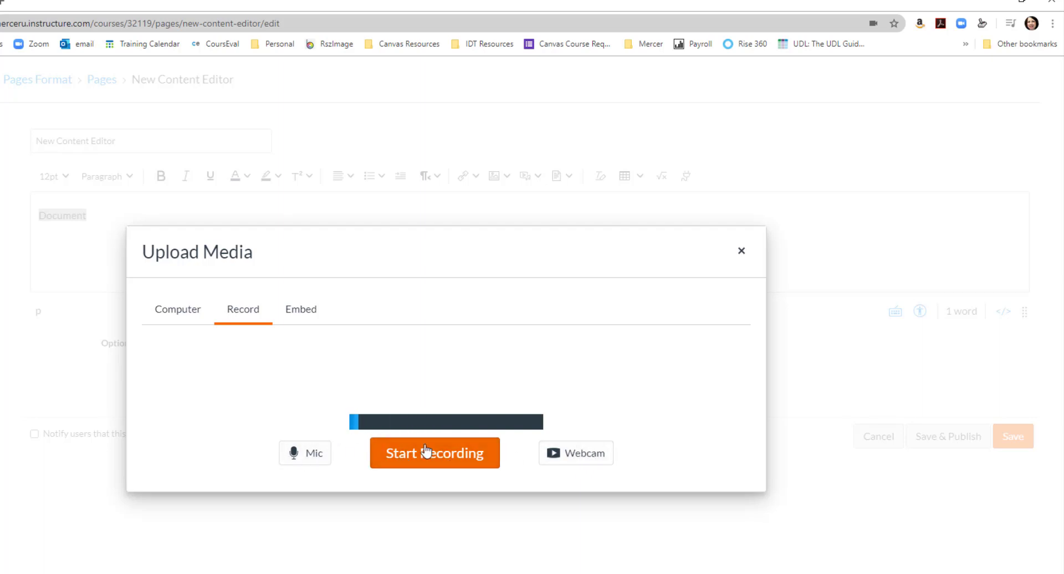
click(298, 313)
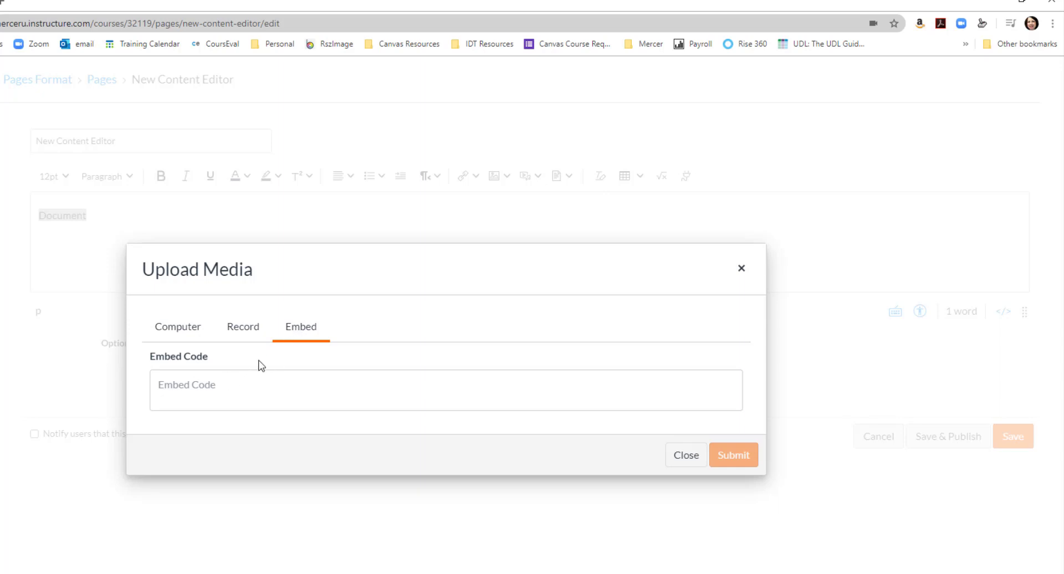
click(207, 393)
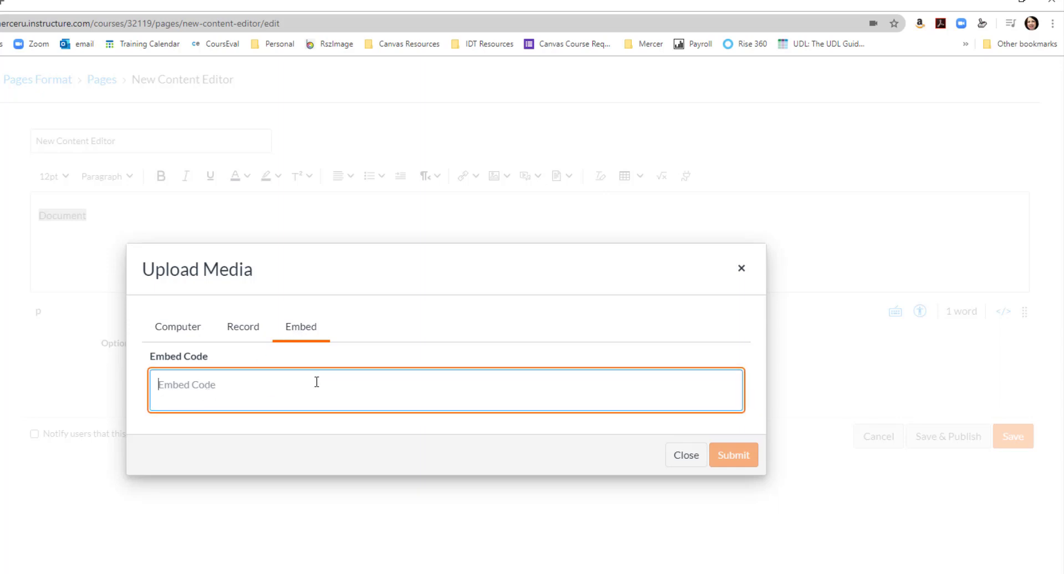
click(679, 461)
Step: Delete the word "Document" from the page body and insert a link to the course document ADDIE vs. SAM.pptx
key(BackSpace)
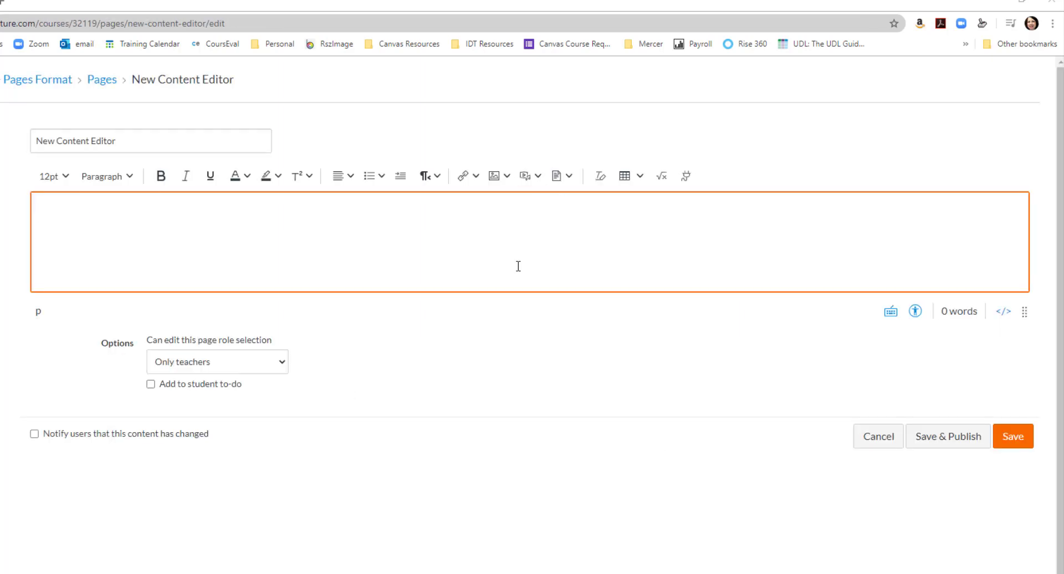
click(569, 177)
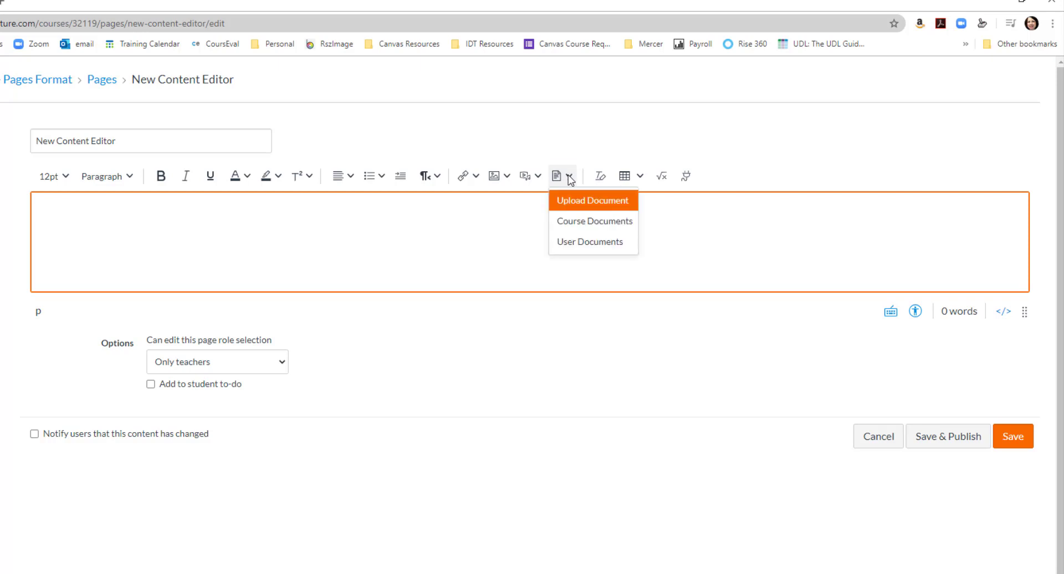
click(577, 224)
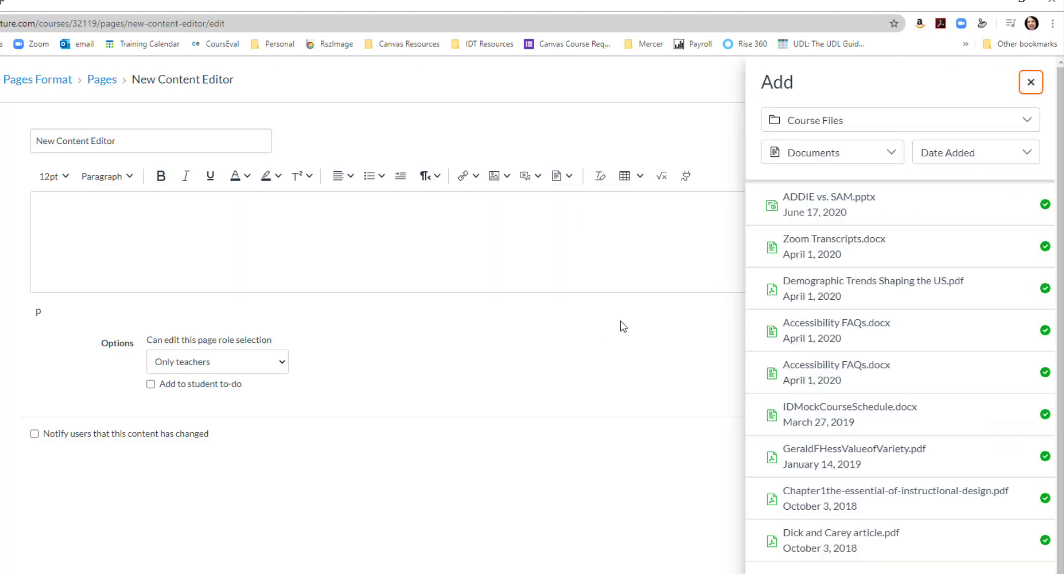
click(829, 203)
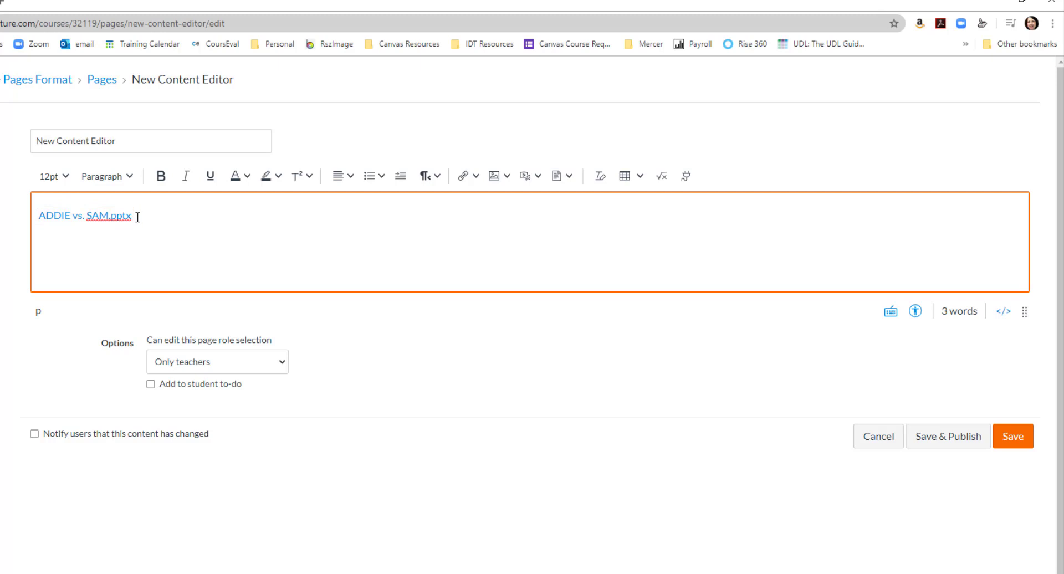
Step: Change the inserted document link's text to "ADDIE vs. SAM PowerPoint Presentation" by replacing the file extension
click(171, 215)
key(BackSpace)
key(BackSpace)
key(BackSpace)
key(BackSpace)
key(BackSpace)
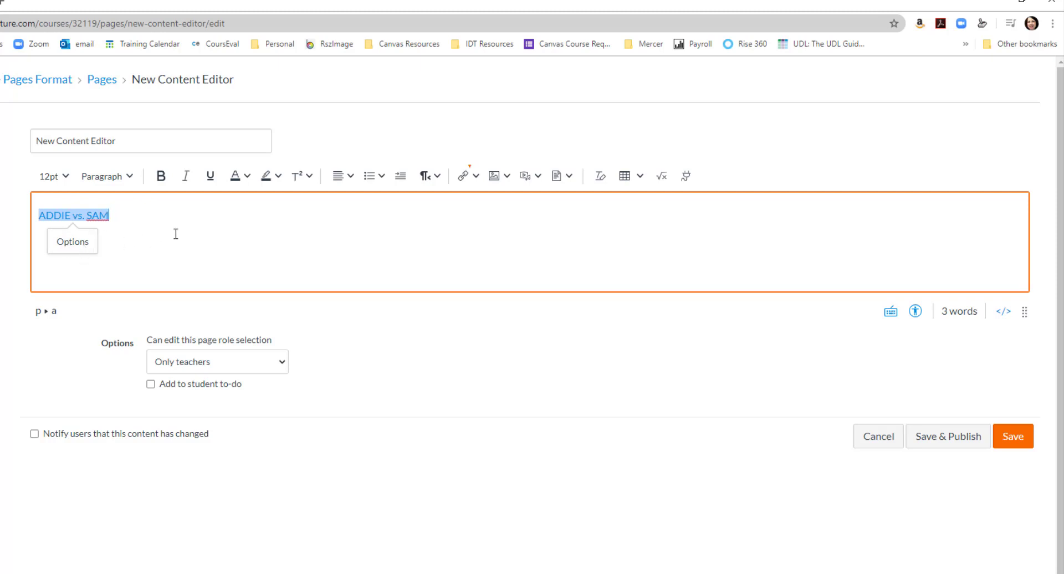
text(PowerP)
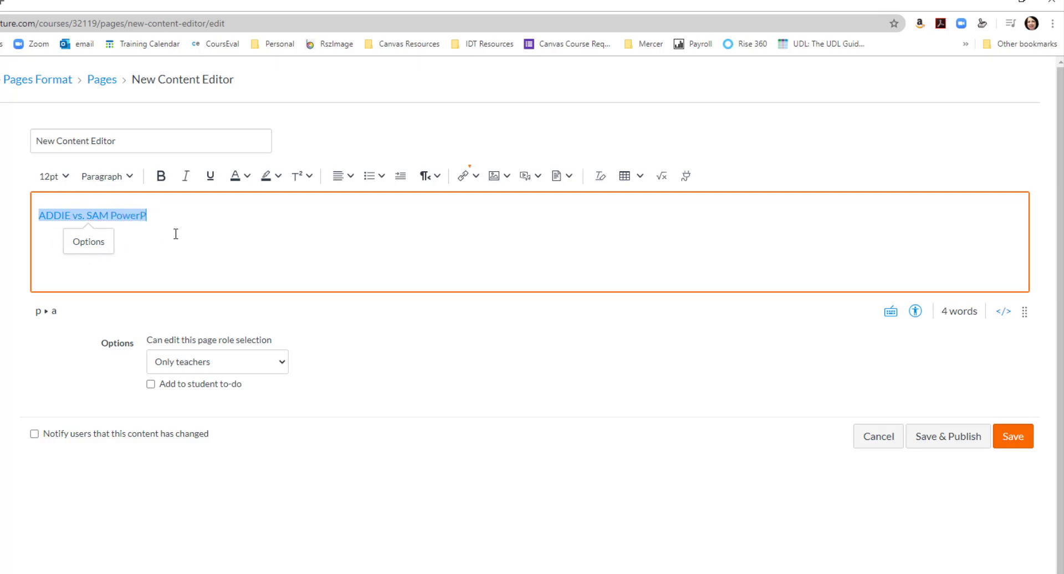
text(oint Pr)
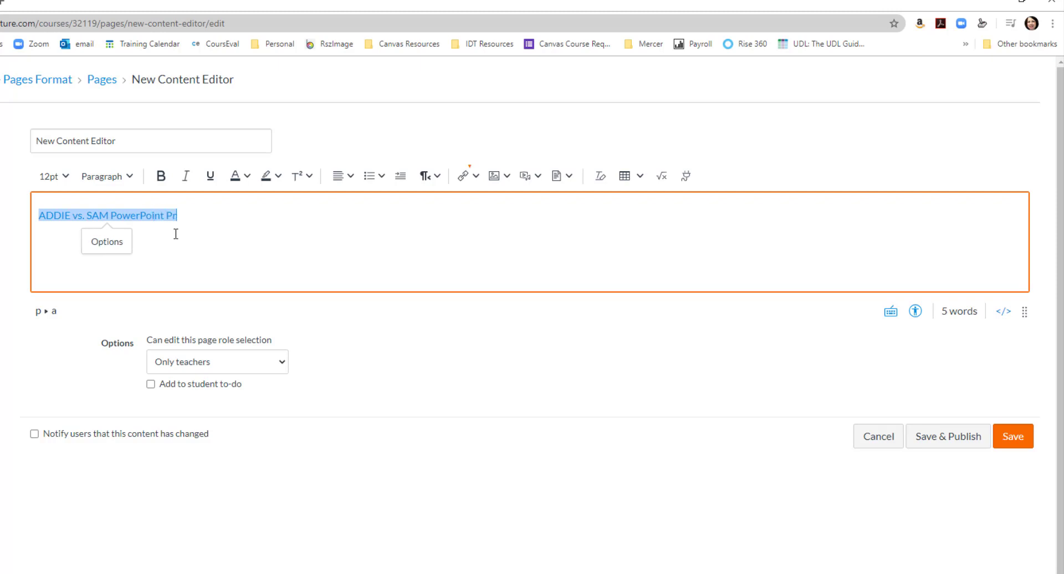
text(esentation)
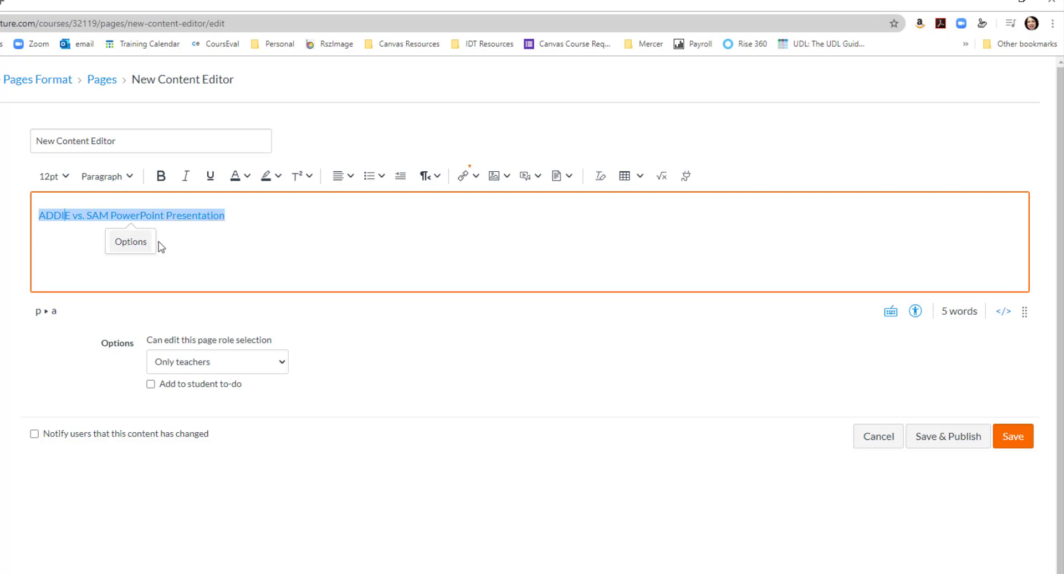
Step: Review the text, address and in-line preview settings in the presentation link's options, and close them without changes
click(208, 217)
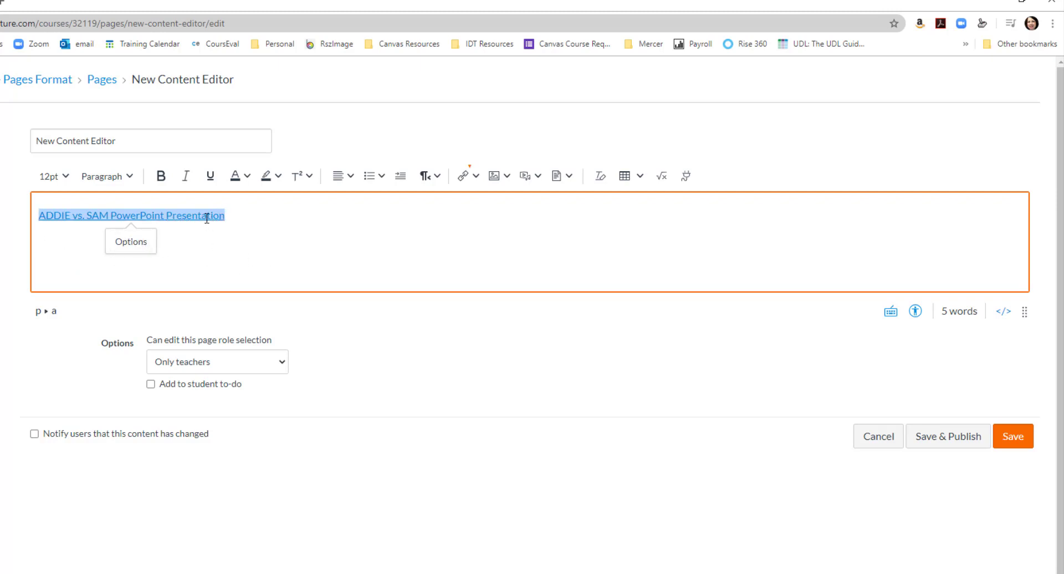
click(131, 240)
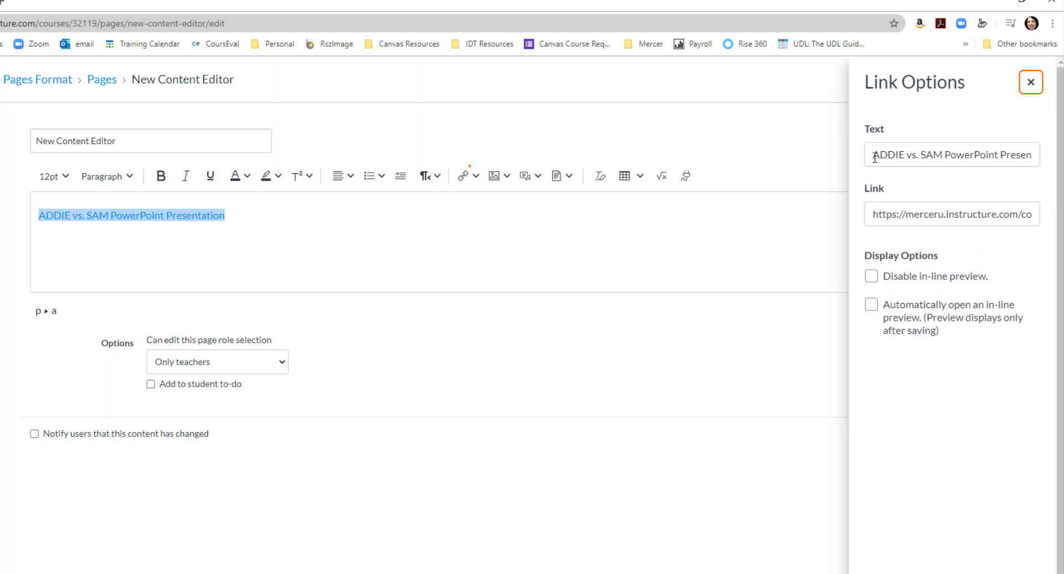
drag(875, 158, 1035, 166)
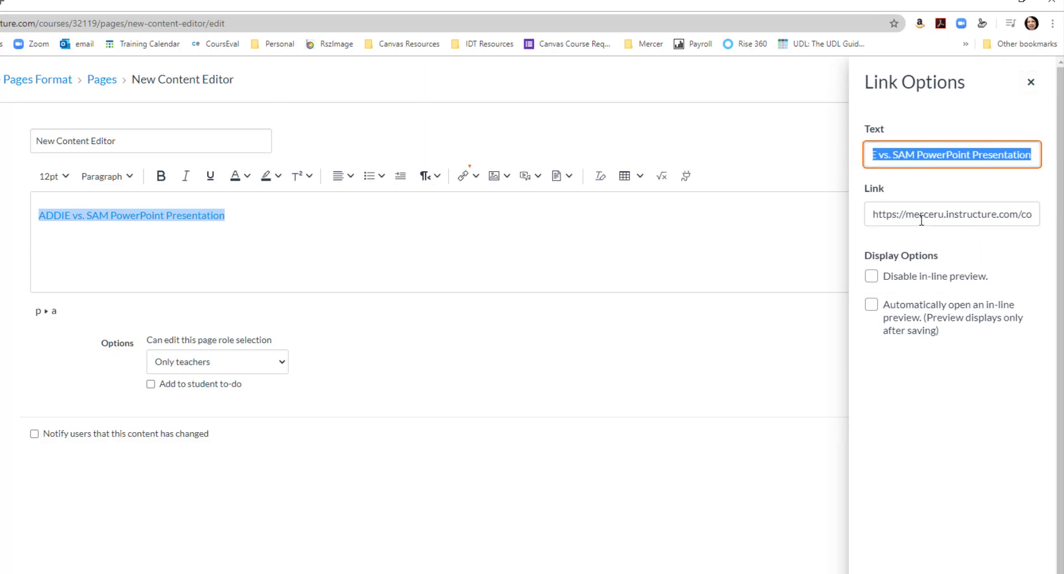
drag(921, 220, 1001, 210)
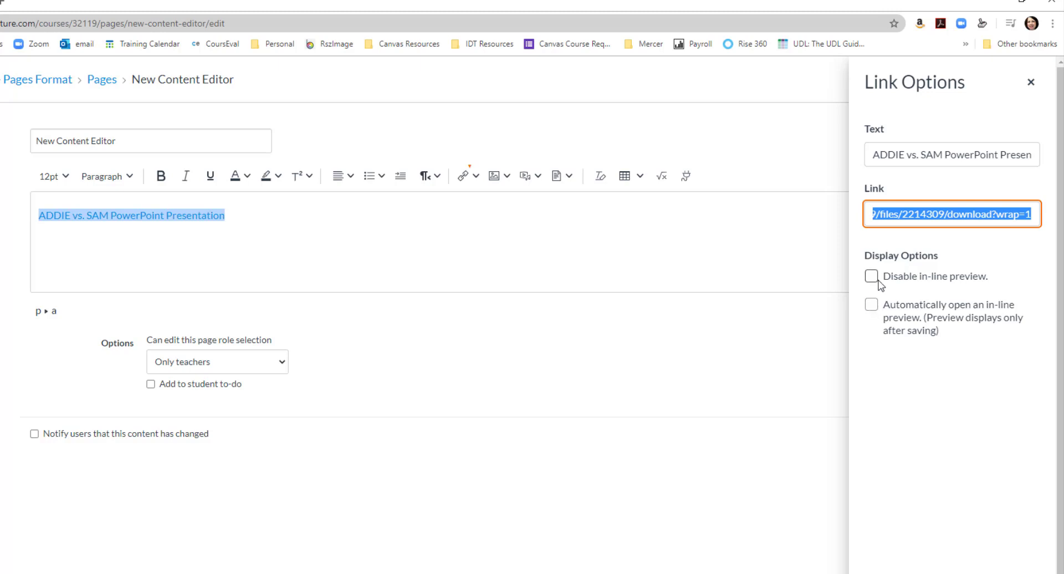
key(Return)
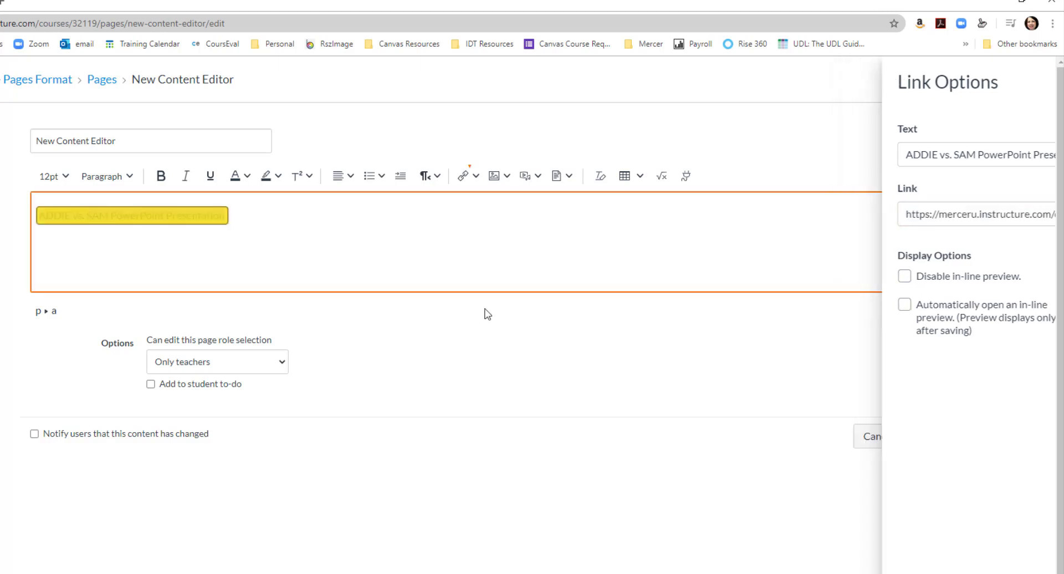
Step: Save the page, preview the presentation in-line on it, and minimize the file preview
click(1000, 441)
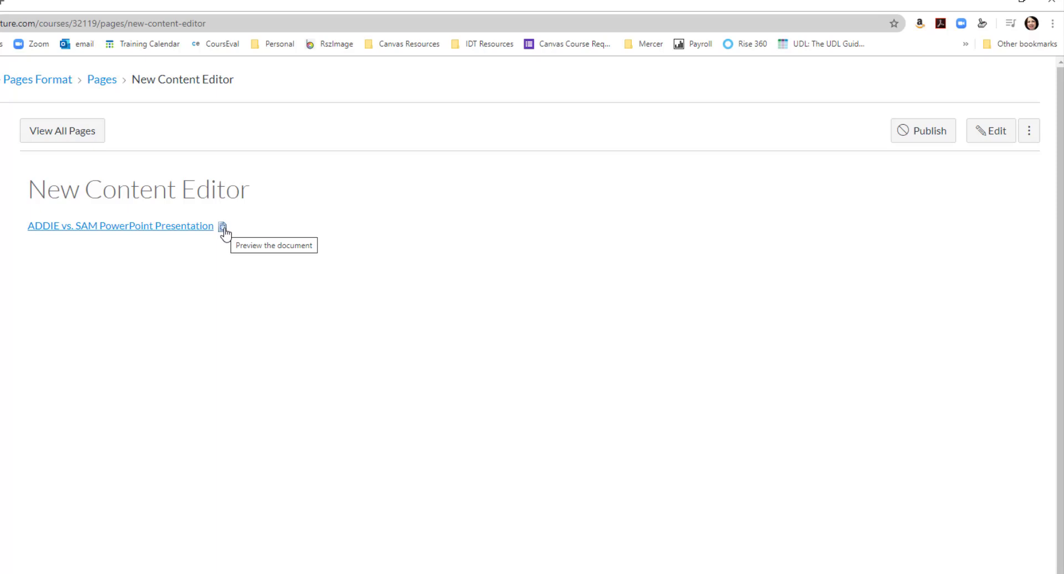
click(222, 228)
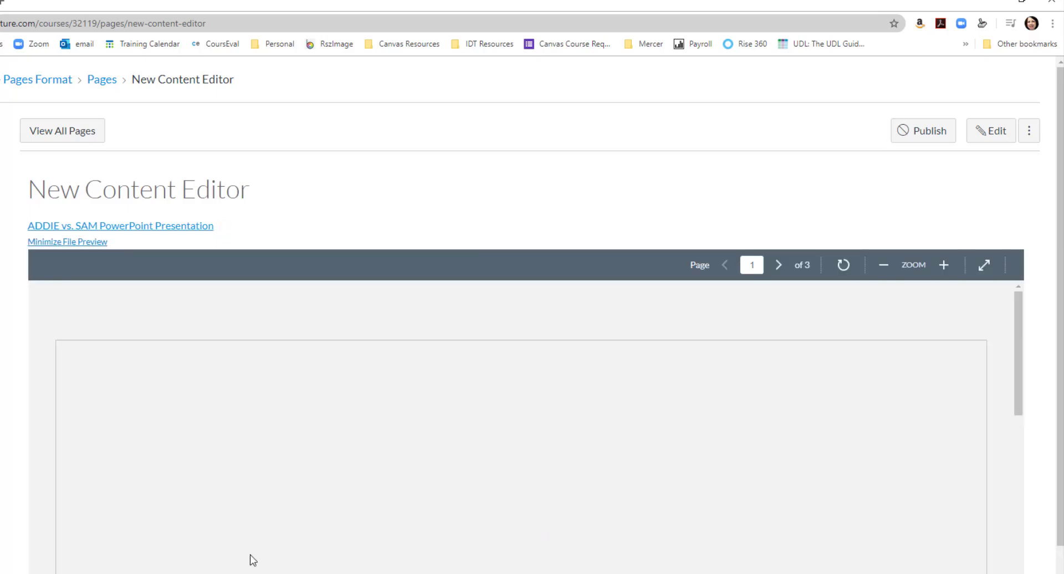
scroll(577, 500, down, 3)
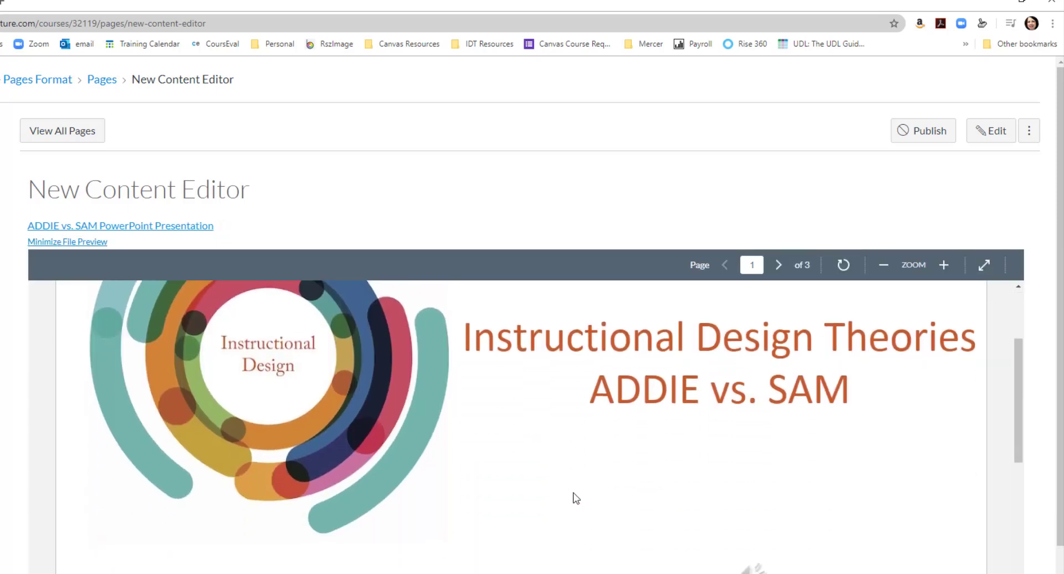
scroll(574, 499, up, 3)
click(90, 243)
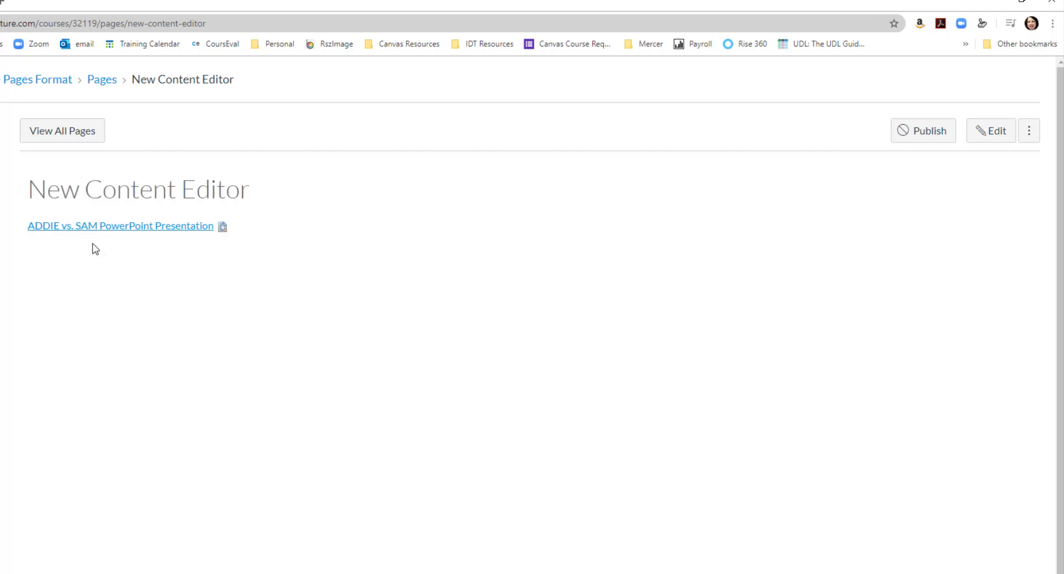
Step: Set the presentation link to automatically open an in-line preview, then save the page and minimize the opened preview
click(979, 139)
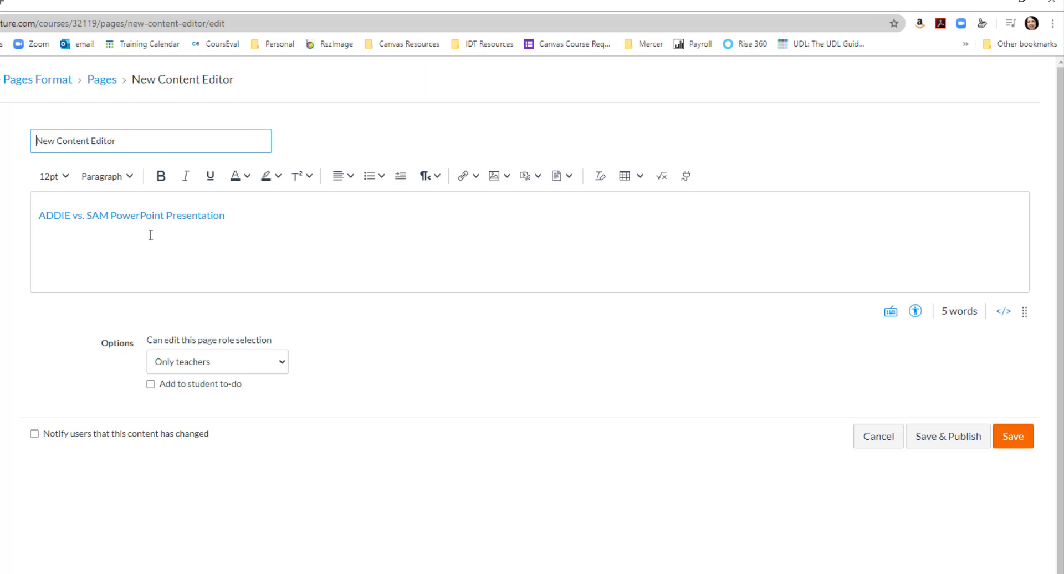
click(147, 216)
click(136, 240)
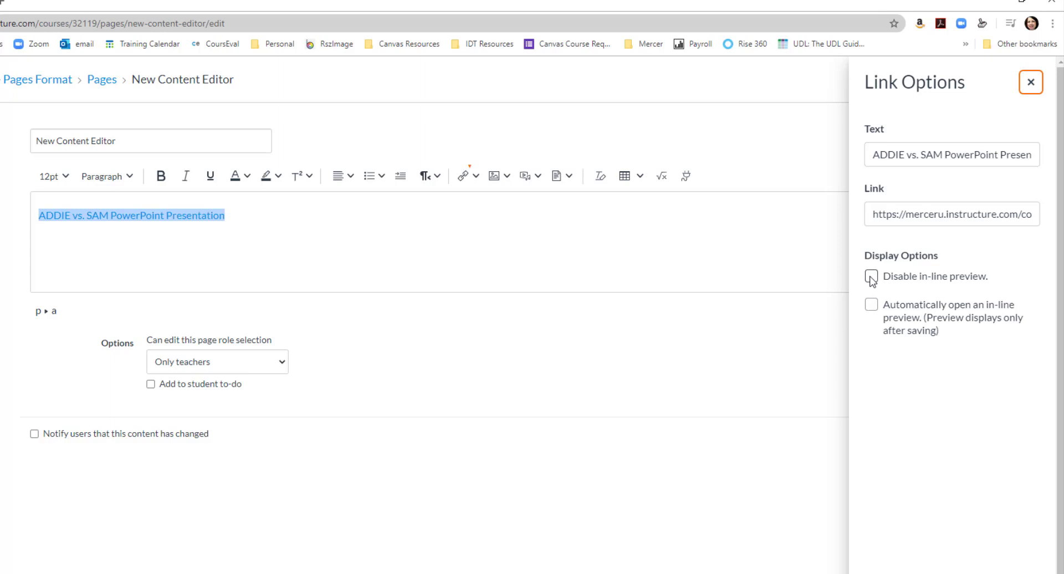
click(872, 306)
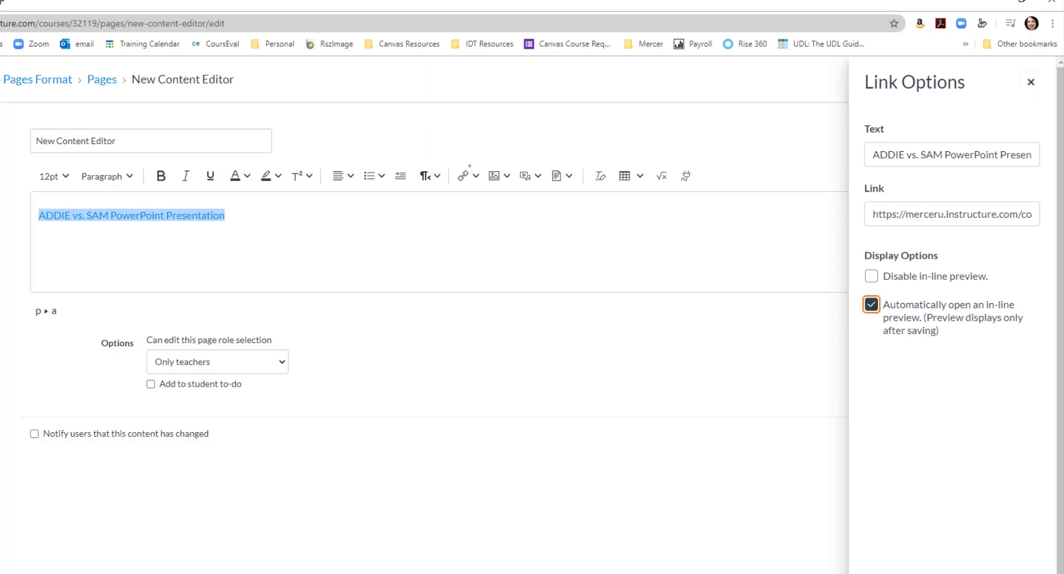
key(Escape)
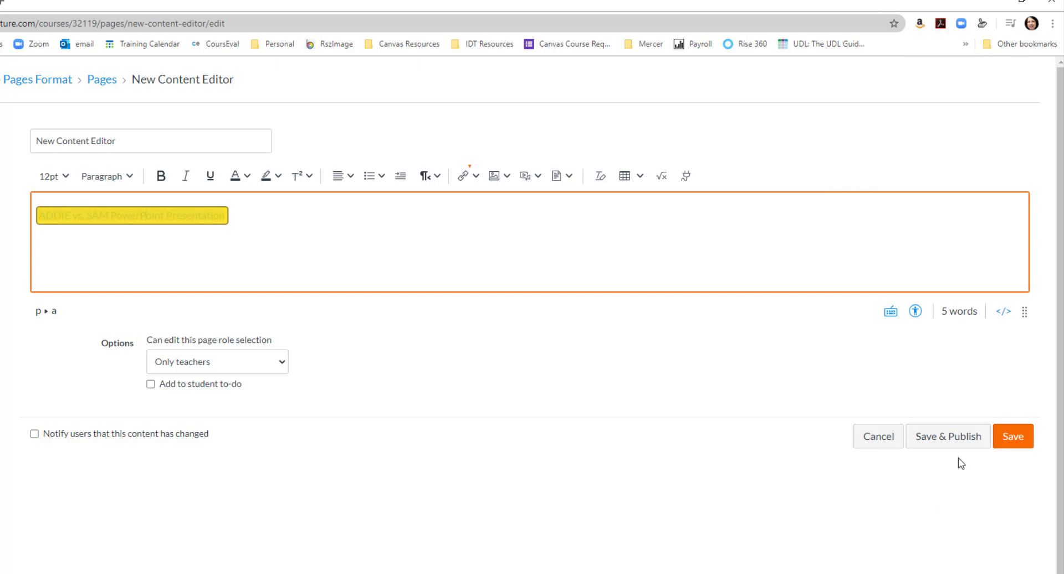
click(920, 437)
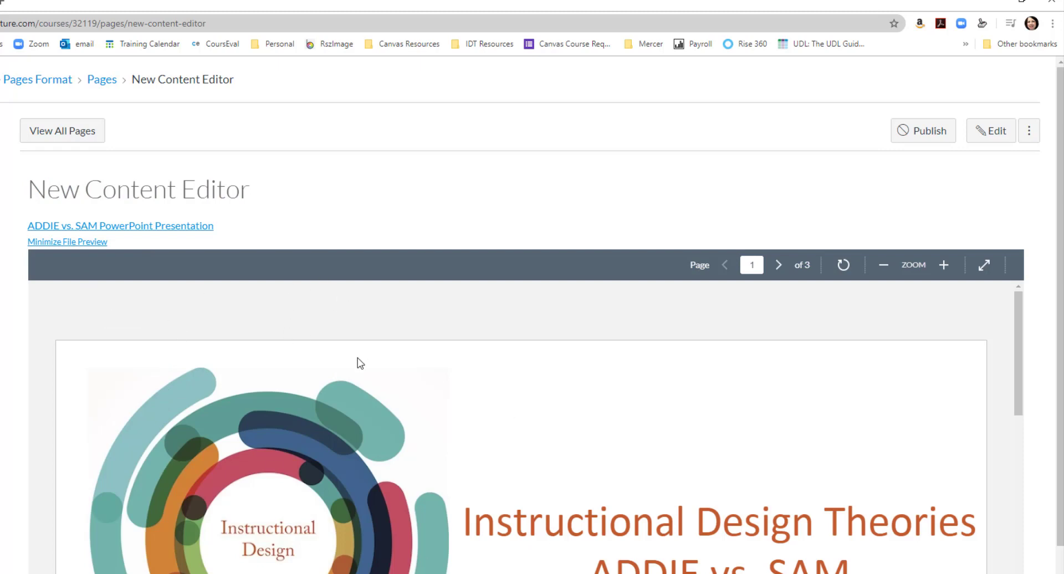
click(102, 244)
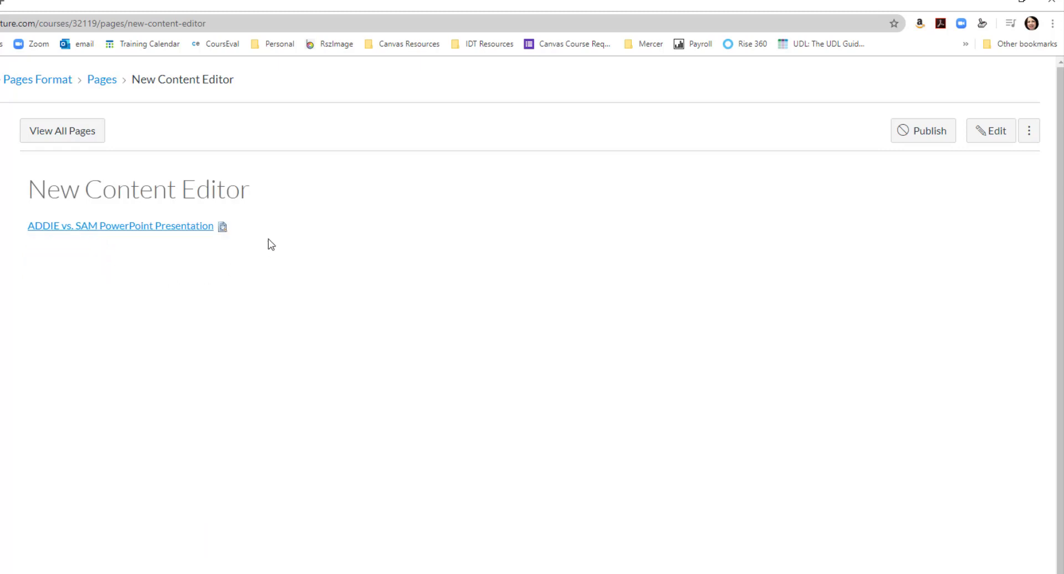
Step: Reopen the page for editing, and look through the table options and the equation editor without inserting anything
click(974, 138)
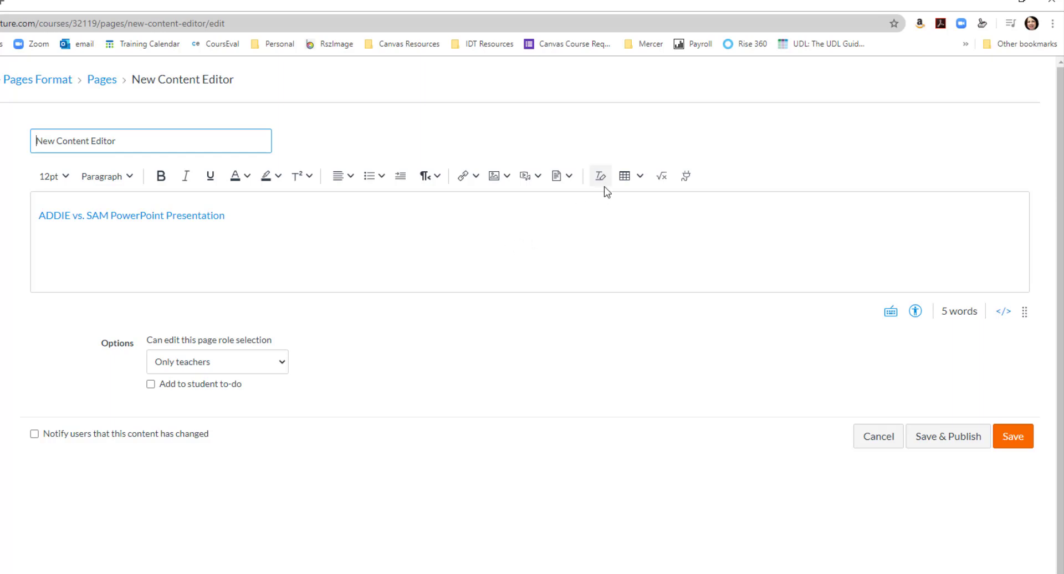
click(640, 177)
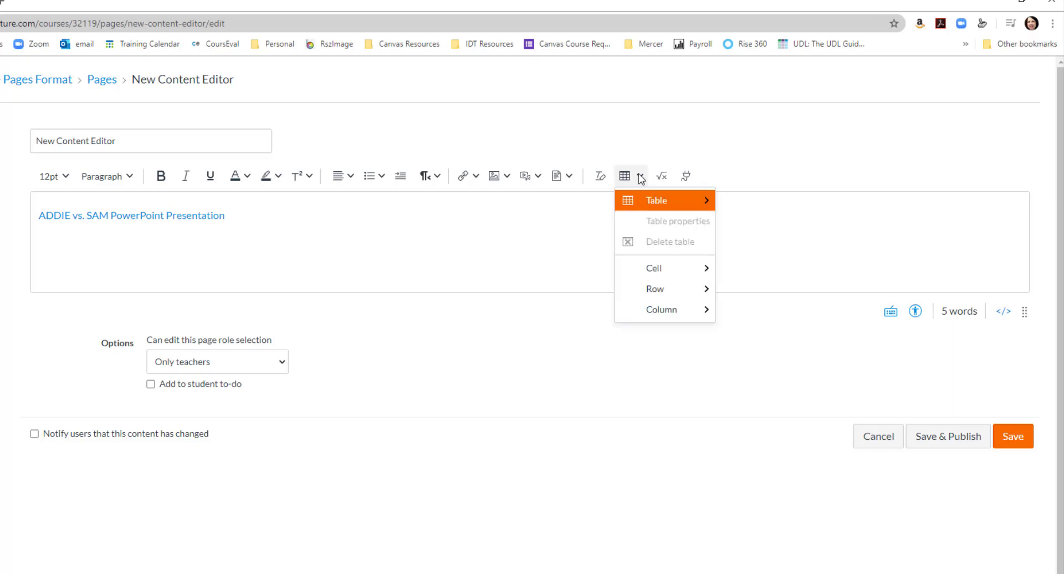
mouse_move(650, 200)
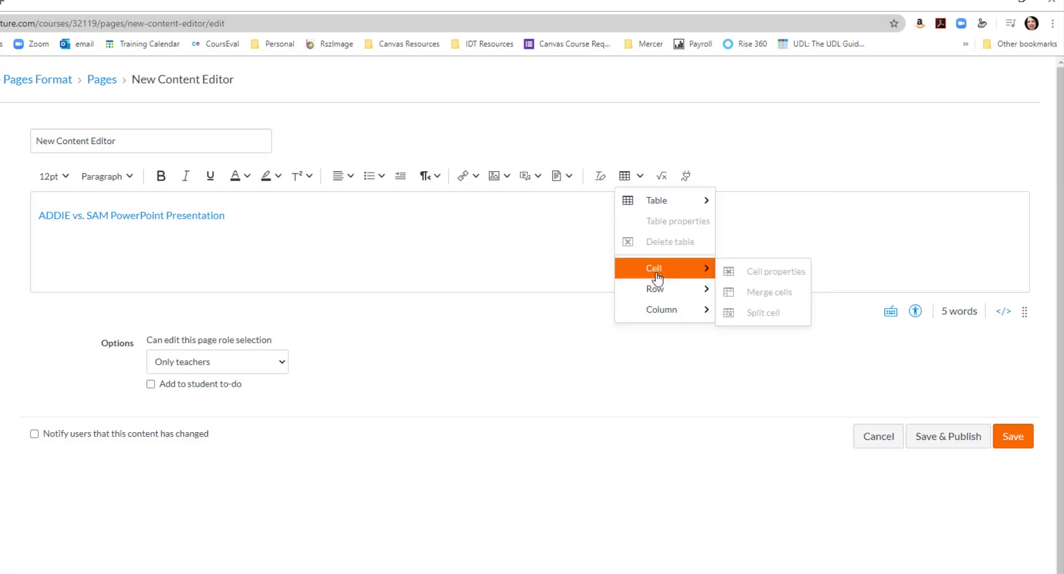
click(663, 180)
click(664, 179)
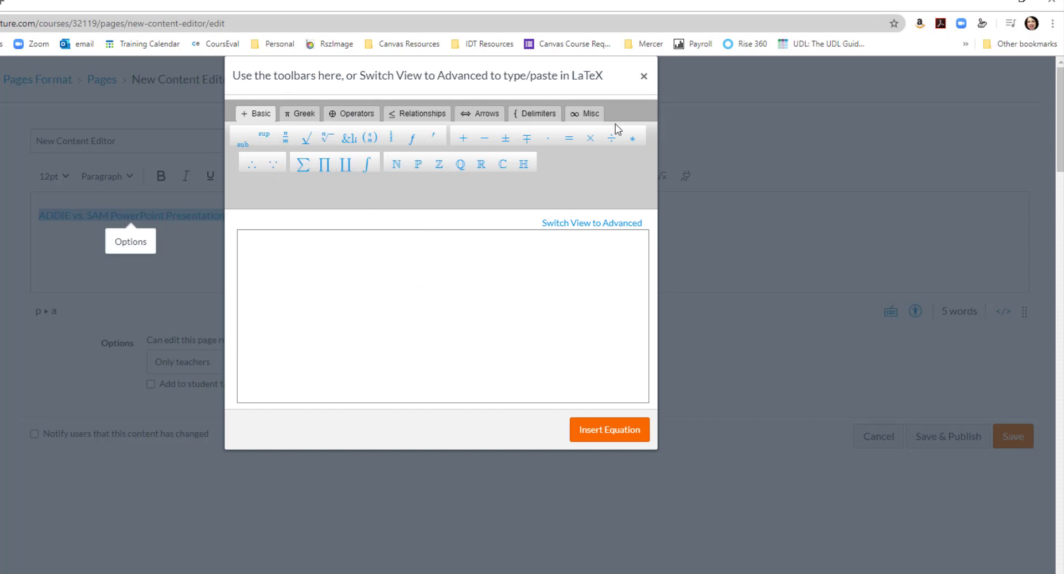
click(643, 77)
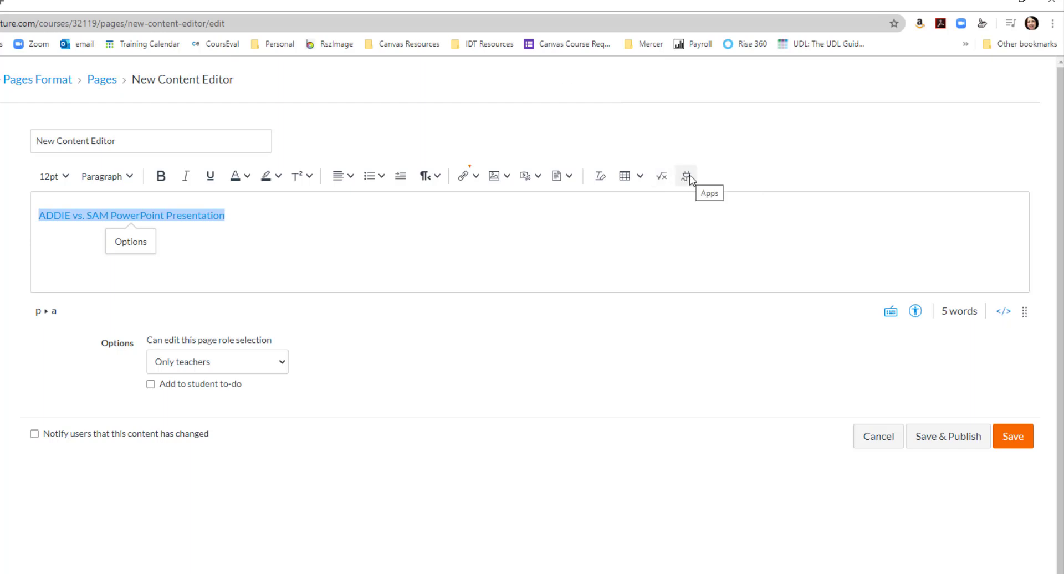
Step: Add an empty line below the presentation link in the page body
click(612, 223)
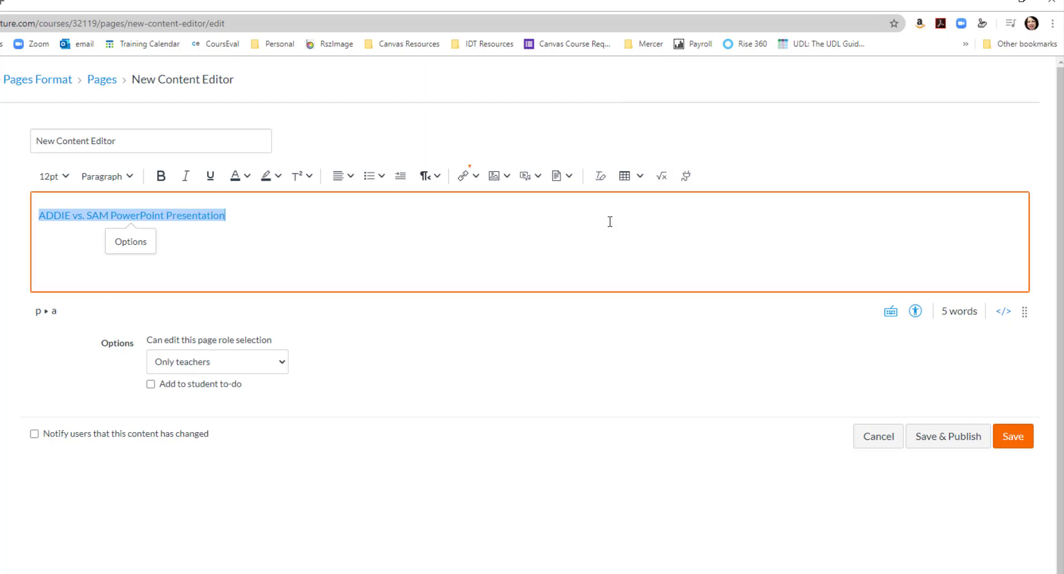
key(Return)
key(Return)
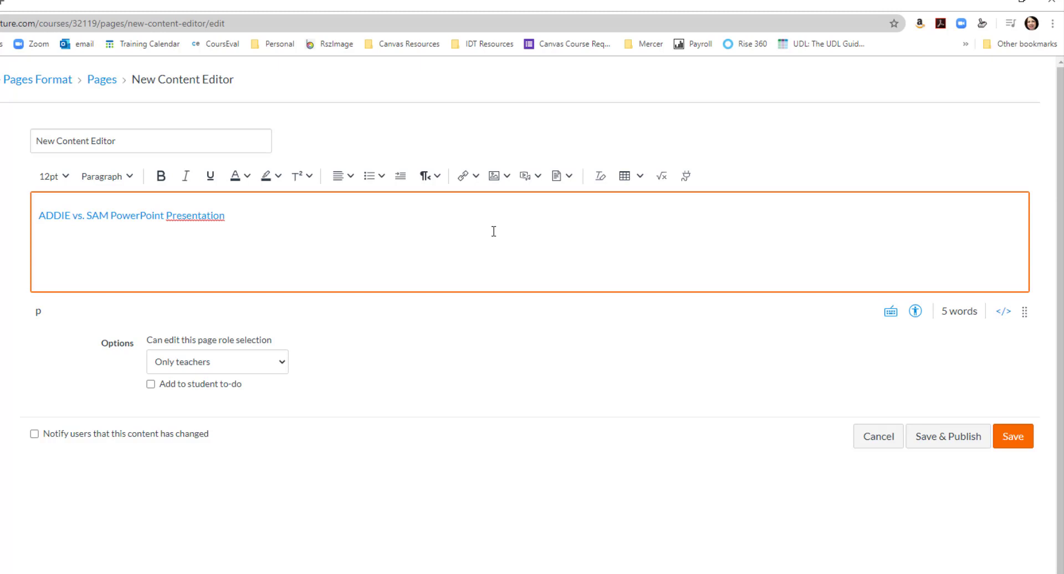
Step: Browse the external apps available to the editor and open Echo360
click(686, 177)
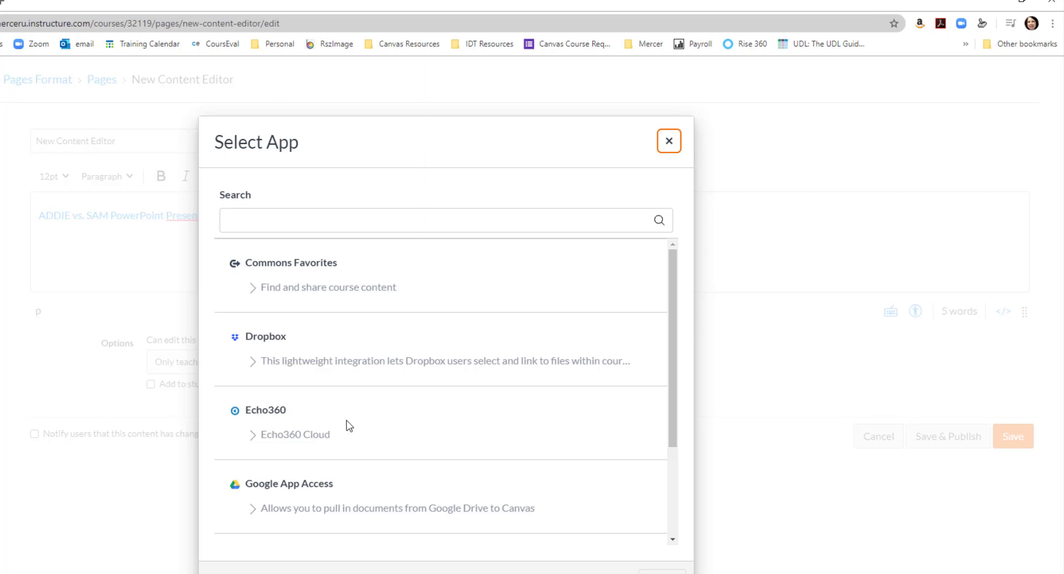
scroll(377, 431, down, 1)
scroll(377, 431, down, 1)
scroll(340, 397, up, 2)
click(258, 411)
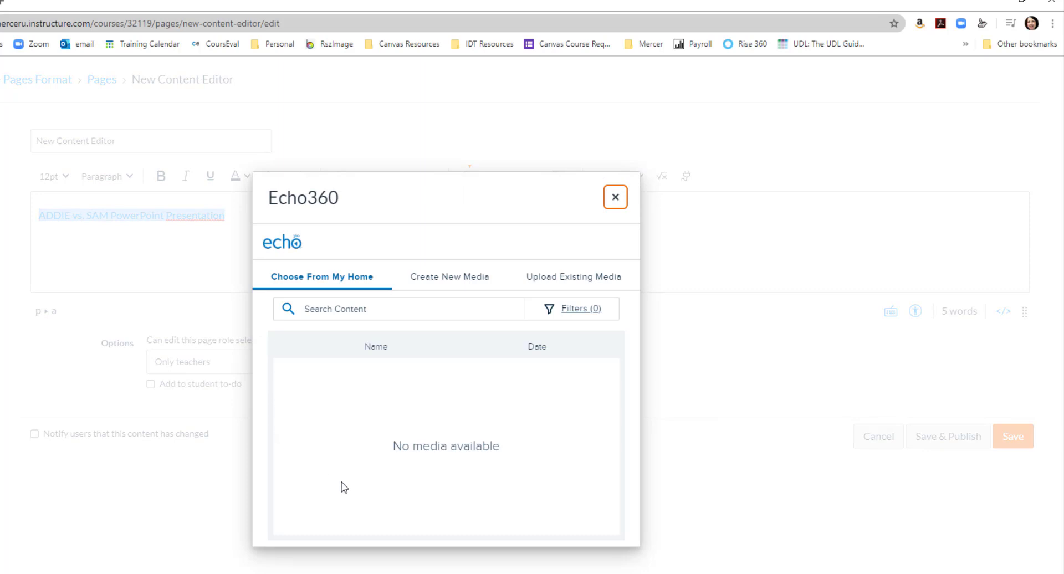
Step: Examine Echo360's options for creating new media and uploading existing media, and close it without inserting anything
click(315, 374)
click(424, 285)
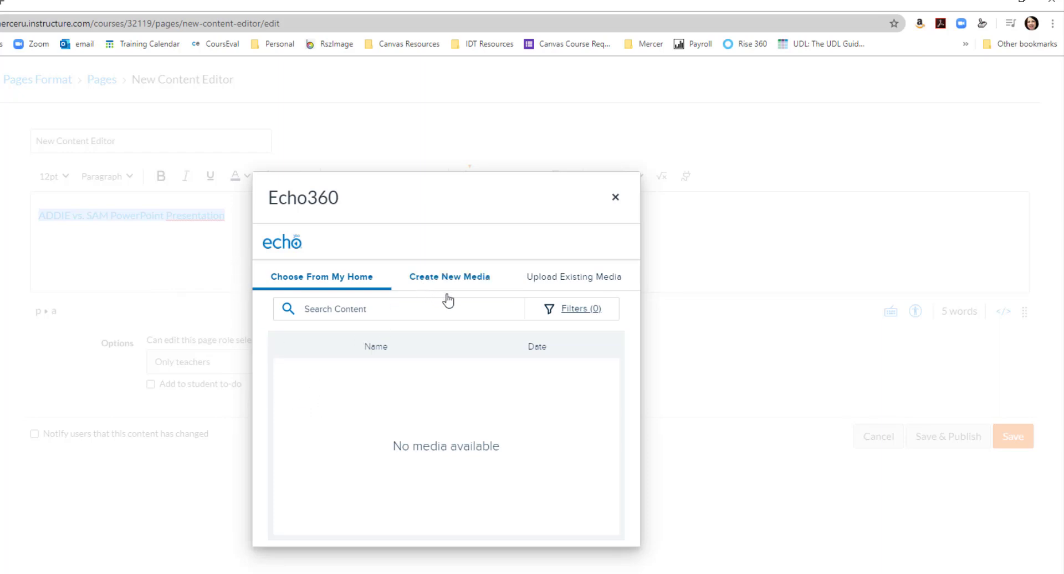
click(547, 277)
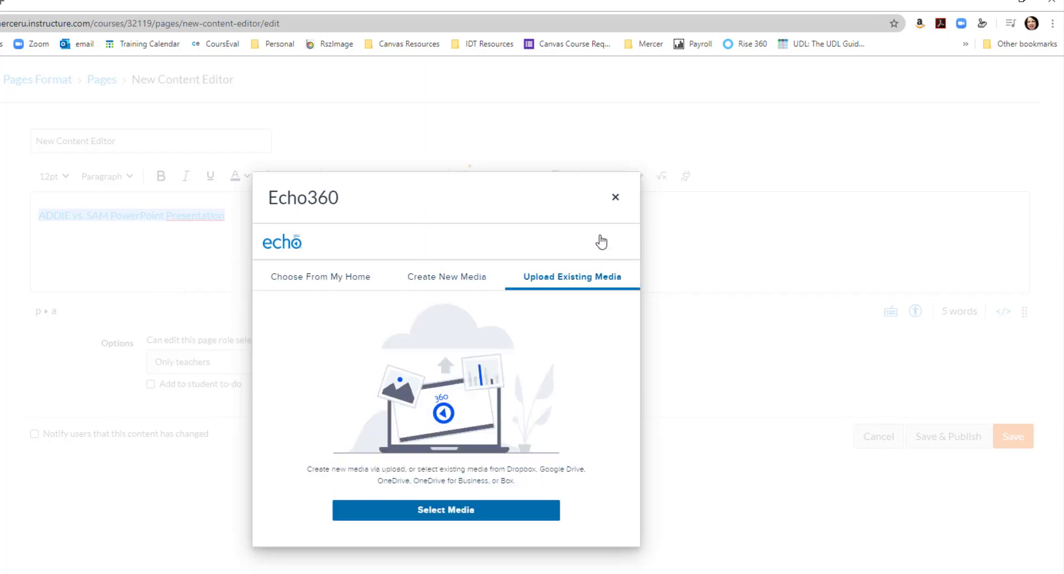
click(616, 200)
click(520, 114)
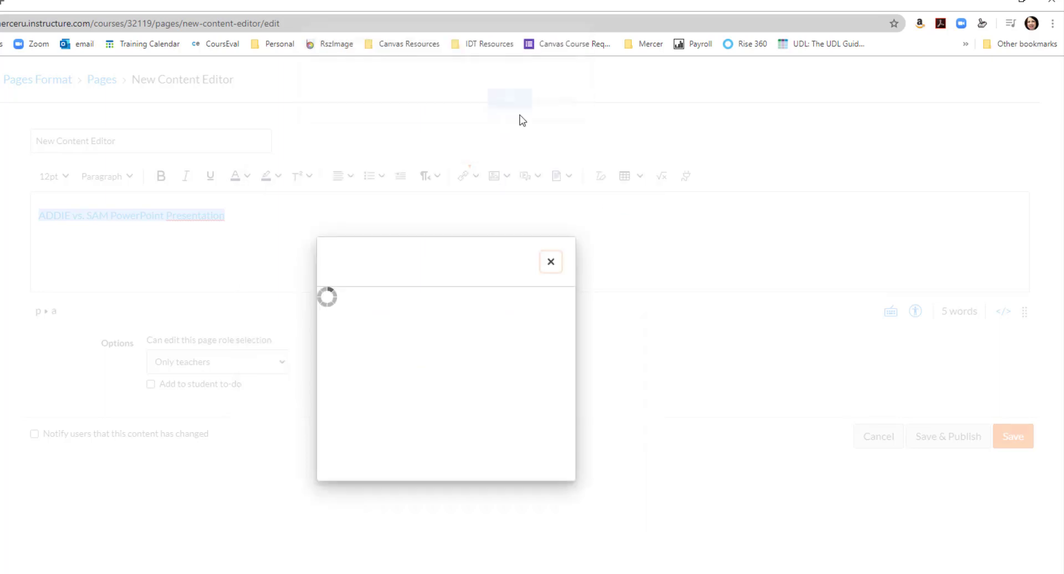
click(374, 233)
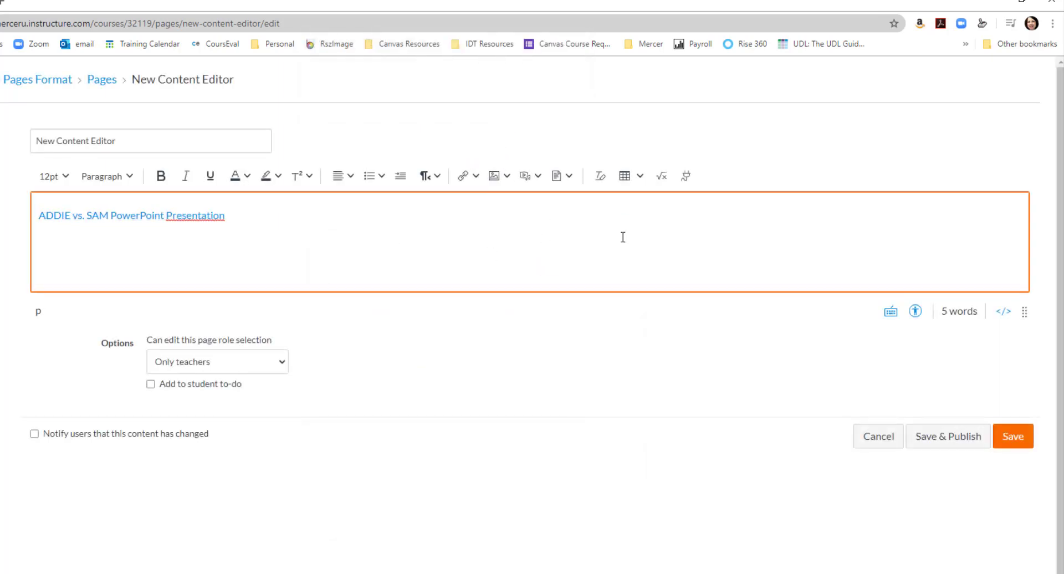